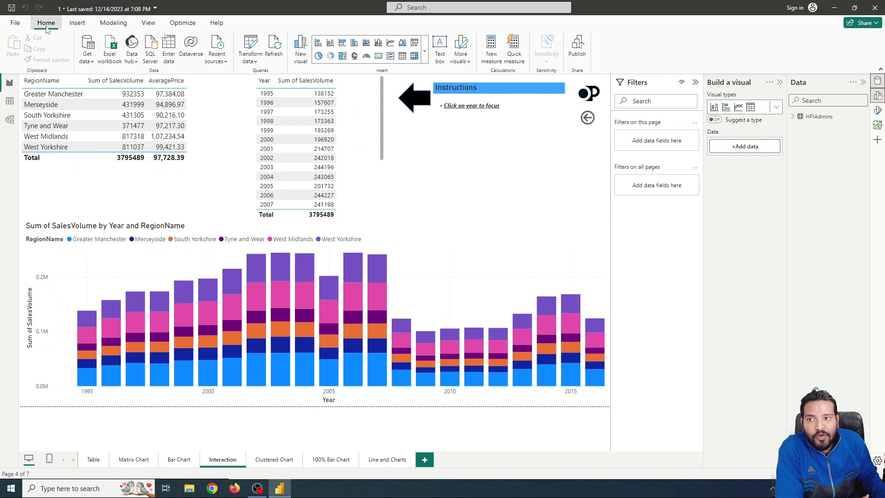
Insert a slicer visual on the Interaction page and place it beneath the instructions, shortening its height slightly.
click(424, 54)
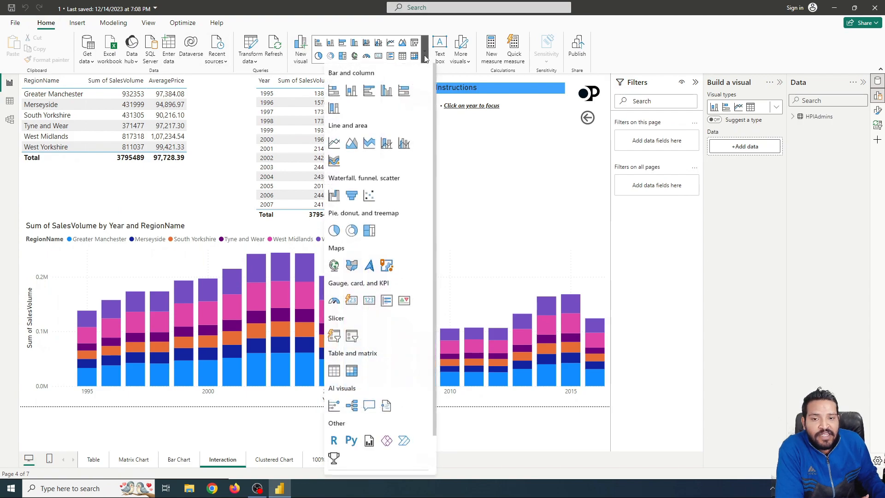
click(349, 339)
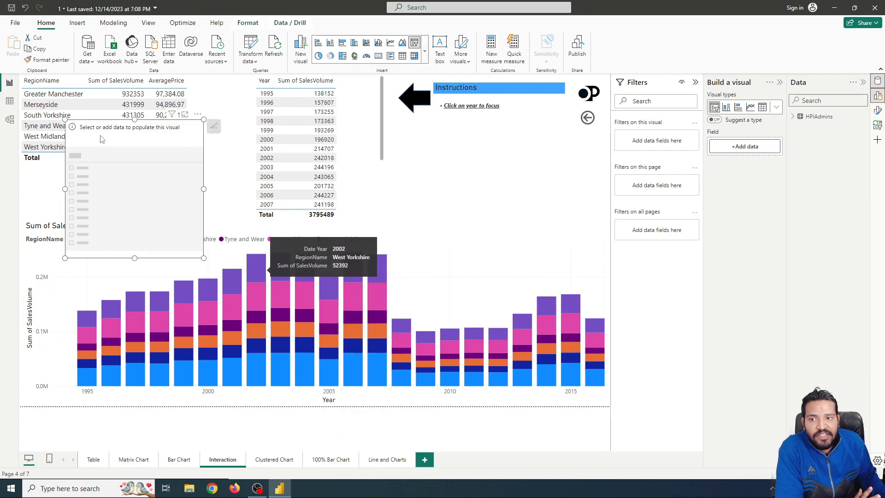
drag(104, 128, 466, 141)
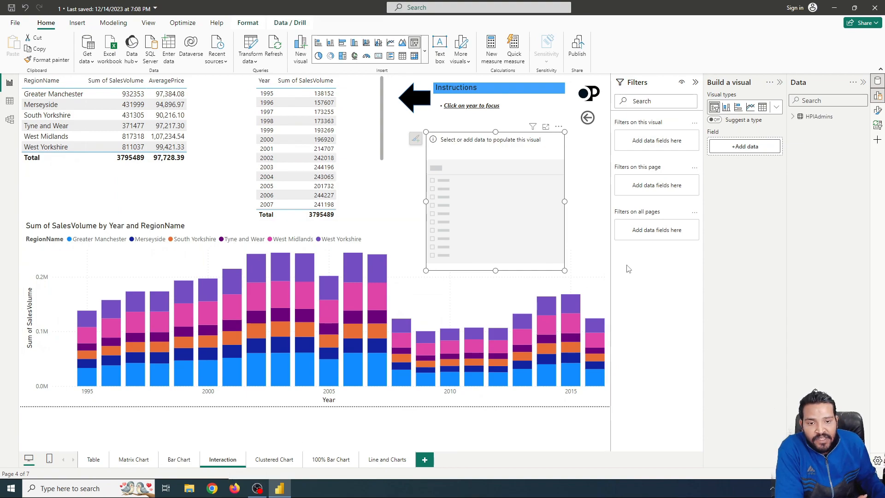
mouse_move(495, 270)
mouse_down()
mouse_move(495, 201)
mouse_move(496, 267)
mouse_up()
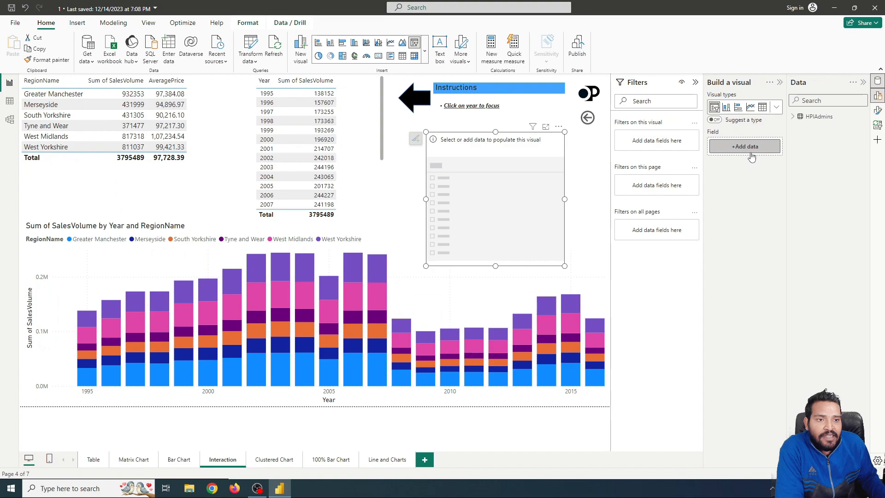
Populate the empty slicer with the Date field from the HPIAdmins table.
click(780, 82)
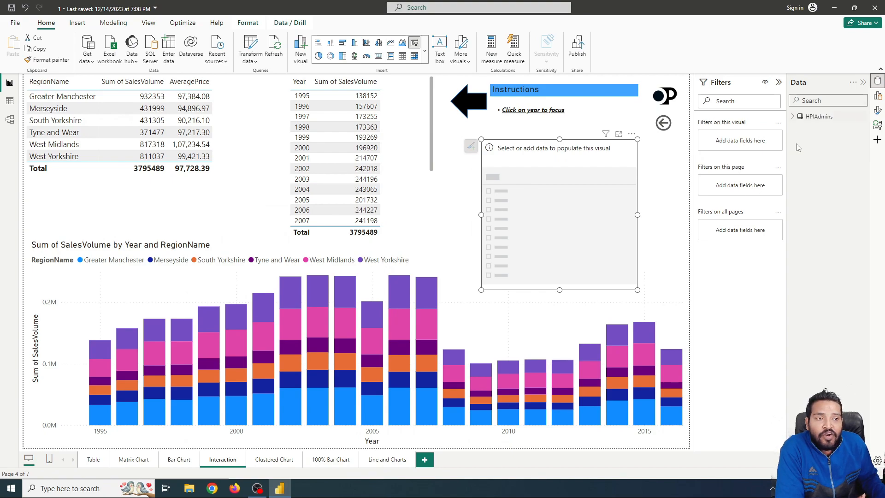
right_click(878, 102)
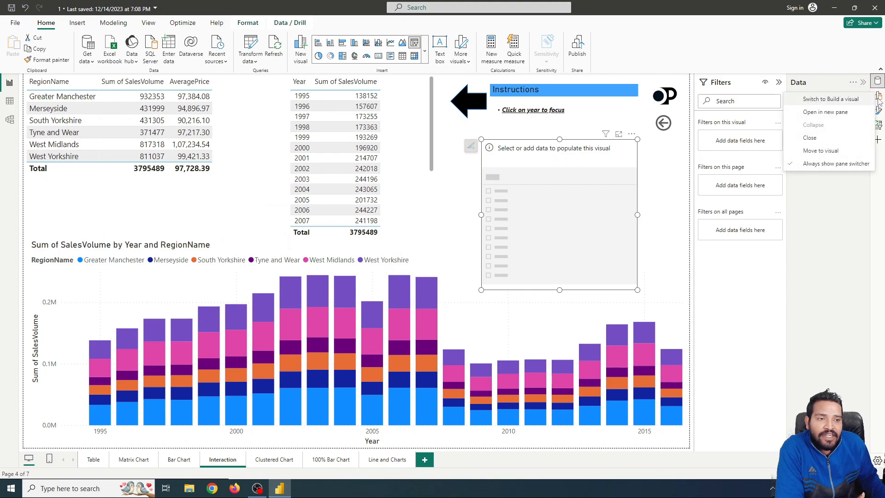
click(853, 113)
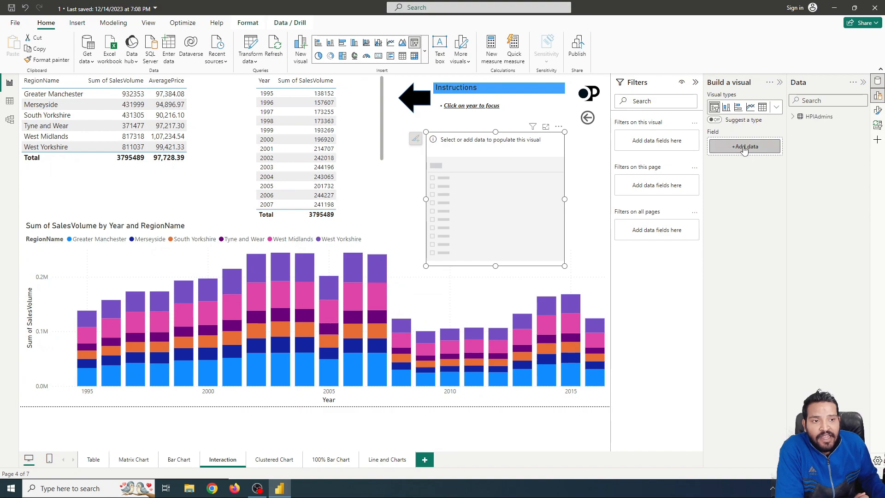
click(793, 117)
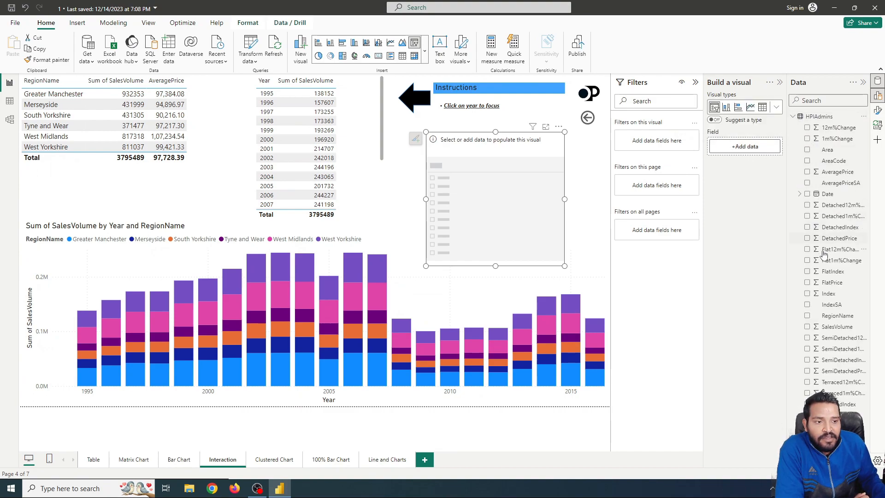
click(807, 194)
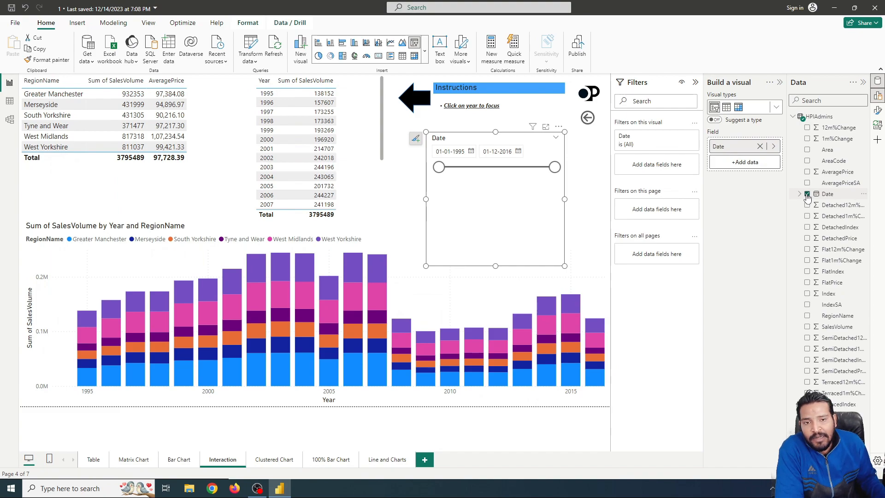
Try the Date slicer's start-date calendar and range handles, restoring the full range of 01-01-1995 to 01-12-2016.
click(471, 152)
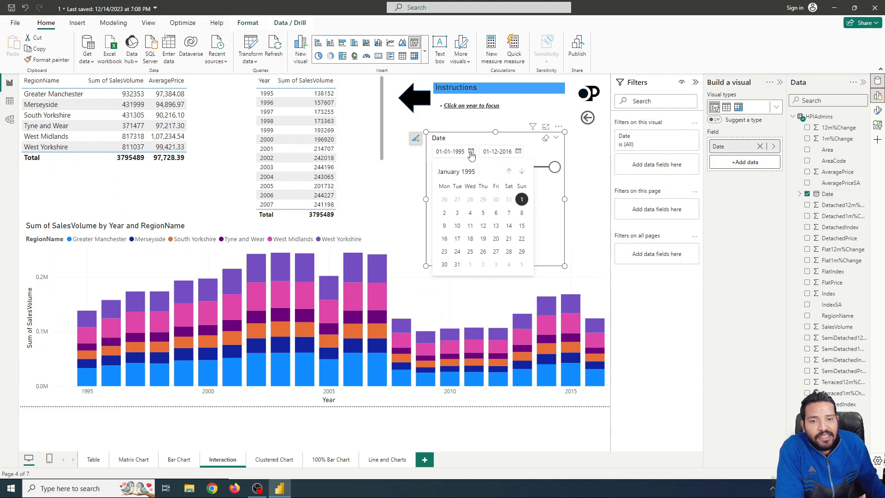
click(471, 152)
drag(445, 170, 479, 169)
mouse_move(554, 168)
mouse_down()
mouse_move(514, 172)
mouse_move(555, 167)
mouse_up()
drag(479, 167, 438, 167)
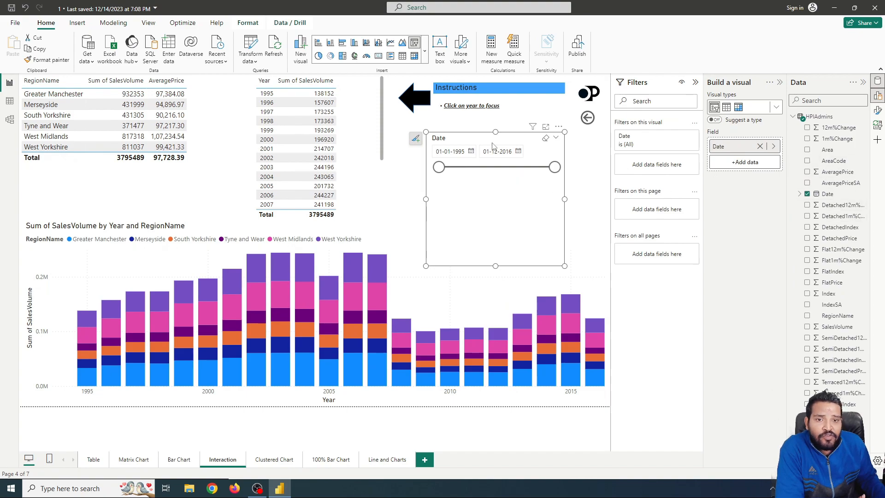
Shift the Date slicer slightly toward the yearly sales table and deselect it.
drag(488, 145, 464, 146)
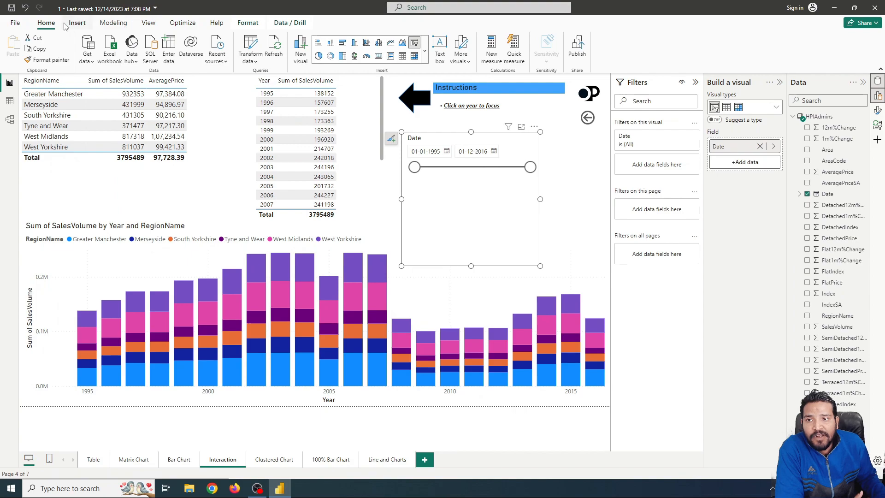
click(553, 141)
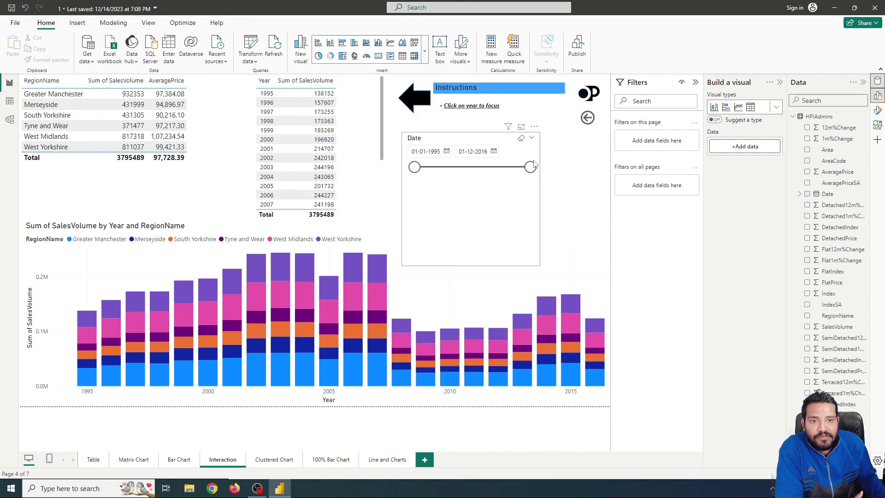
Insert a second slicer just below the Date range slider and fill it with the RegionName field.
click(424, 55)
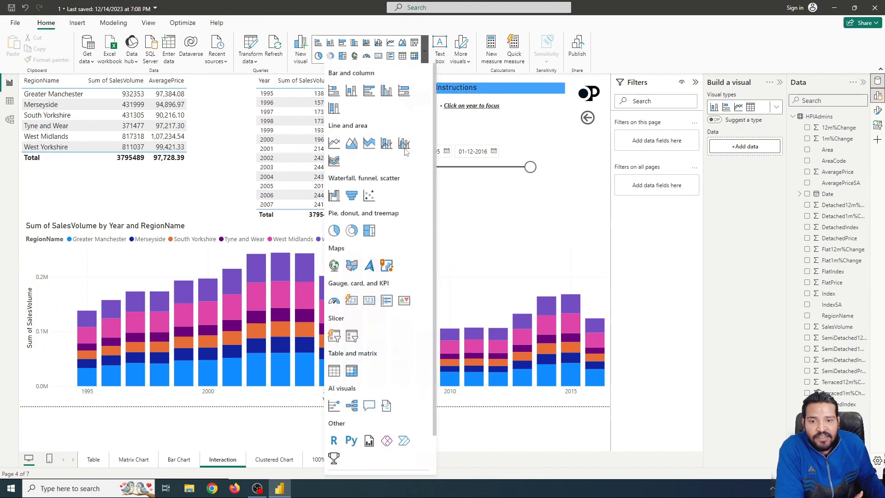
click(334, 335)
drag(117, 123, 496, 192)
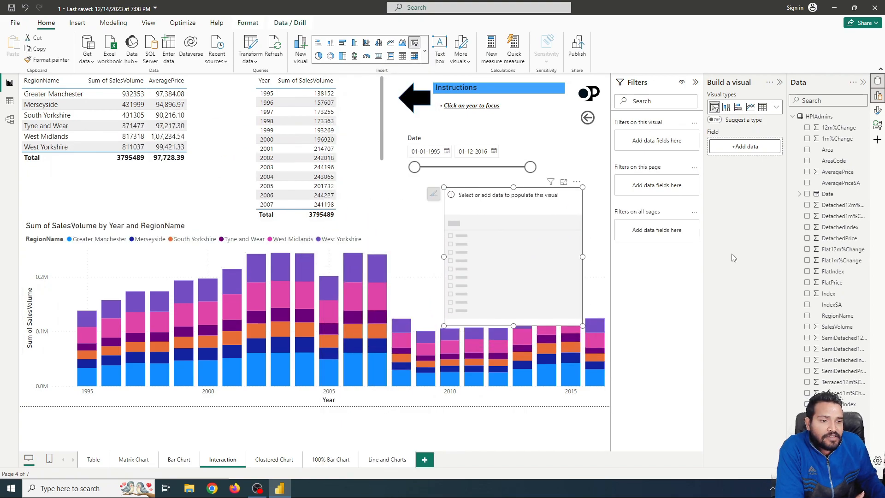
drag(812, 319, 749, 147)
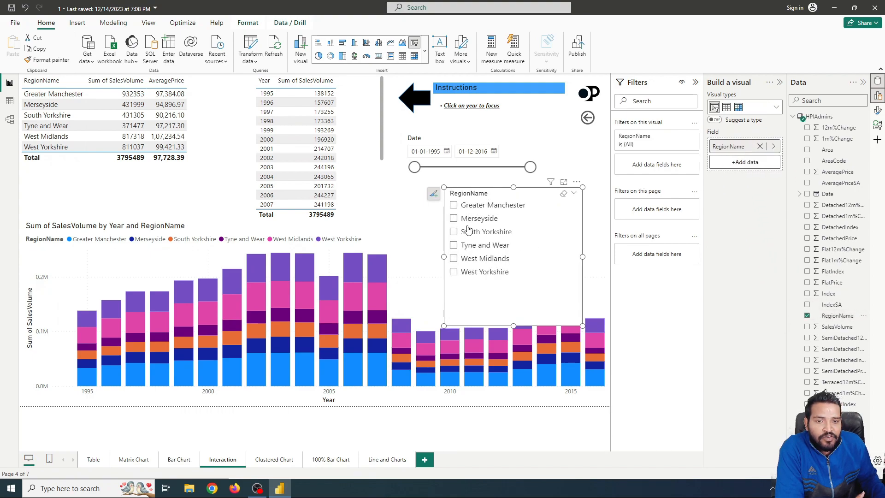
Filter the page by each region in turn, from Greater Manchester to West Yorkshire, using the RegionName slicer.
click(454, 205)
click(456, 219)
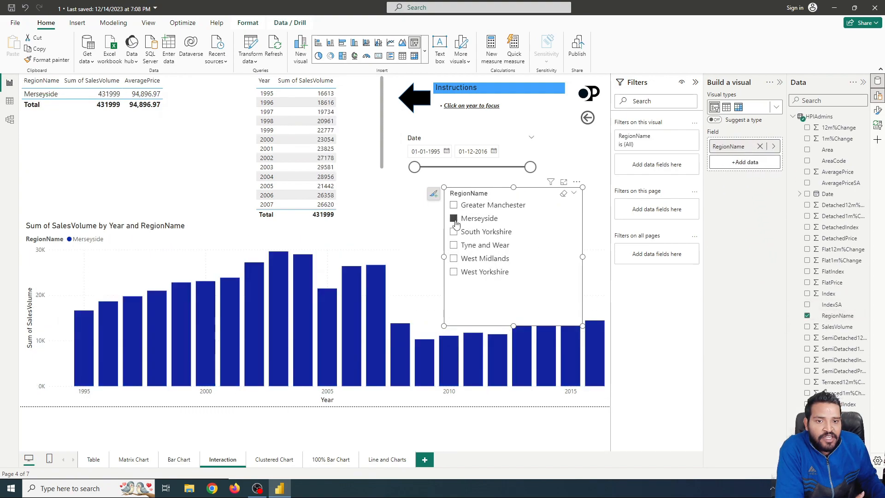
click(453, 233)
click(454, 246)
click(454, 259)
click(453, 272)
Turn on Single select for the RegionName slicer and test it by switching between West Midlands and West Yorkshire.
double_click(491, 288)
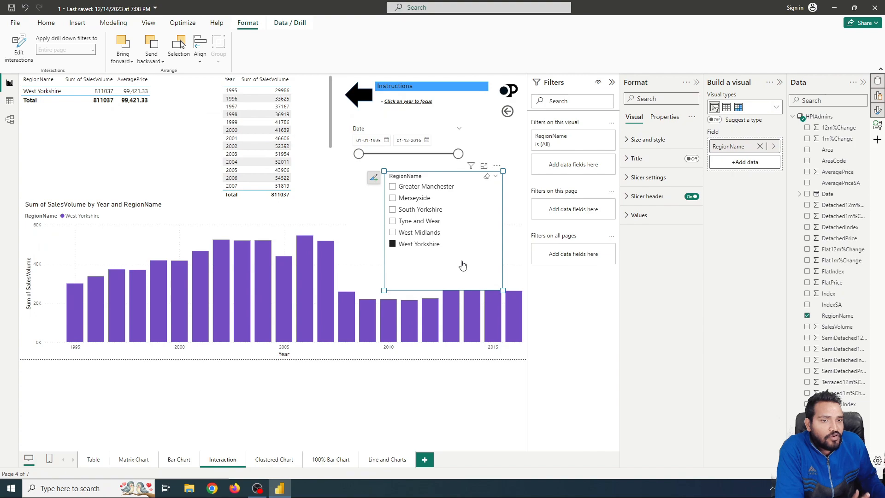
click(631, 183)
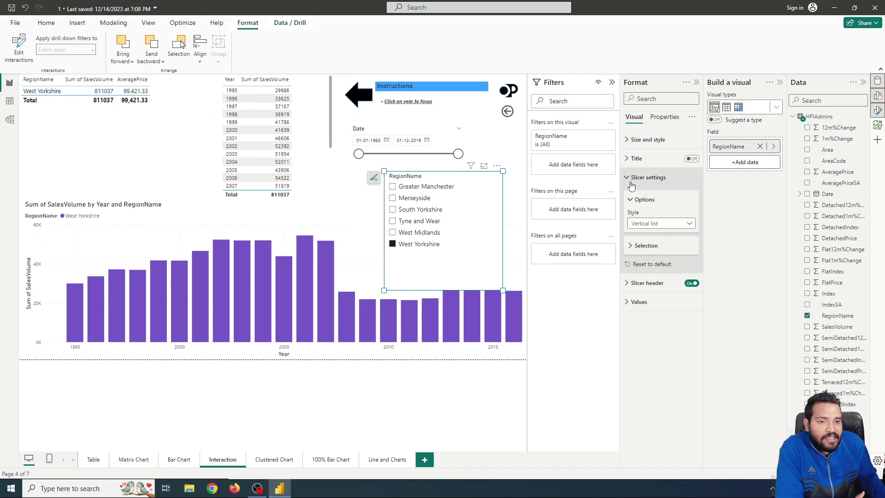
click(631, 245)
click(687, 259)
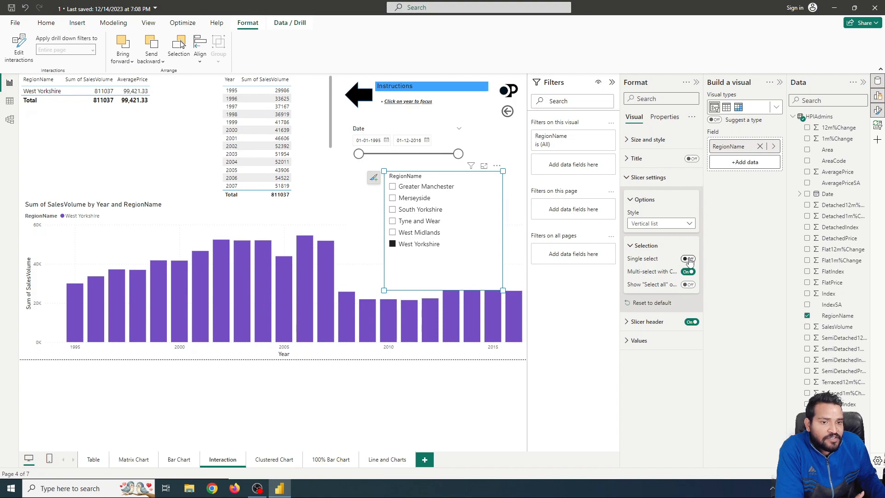
click(416, 235)
click(418, 243)
click(424, 234)
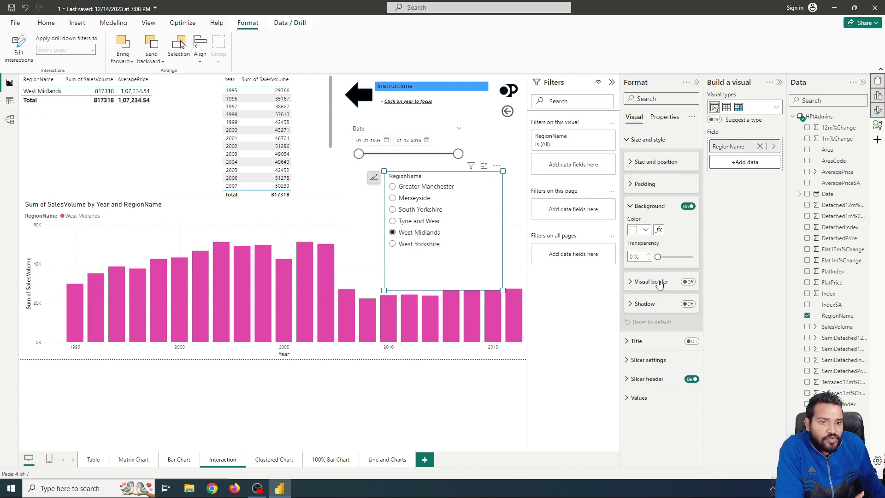
Turn off Single select for the RegionName slicer and enable its Show "Select all" option.
click(648, 359)
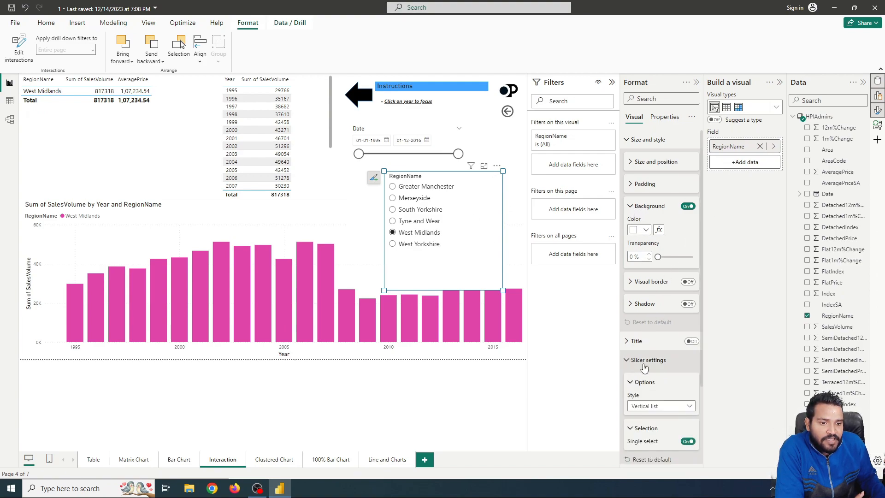
scroll(644, 341, down, 3)
click(688, 342)
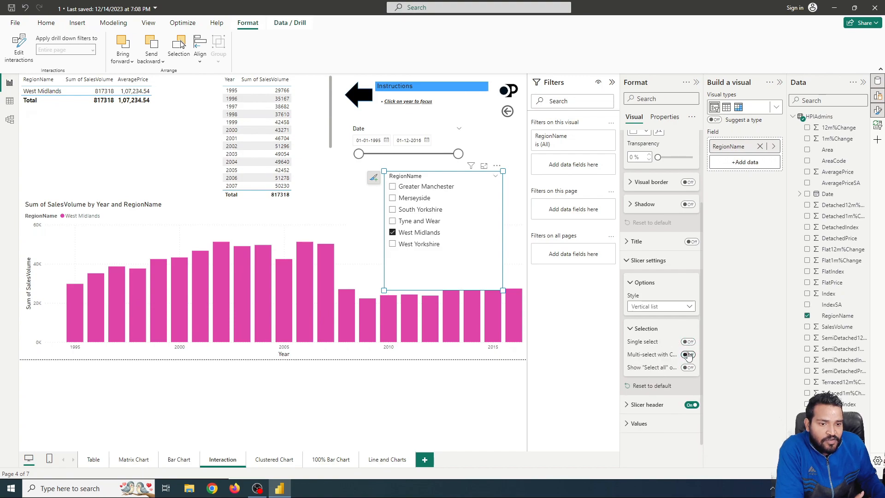
click(689, 368)
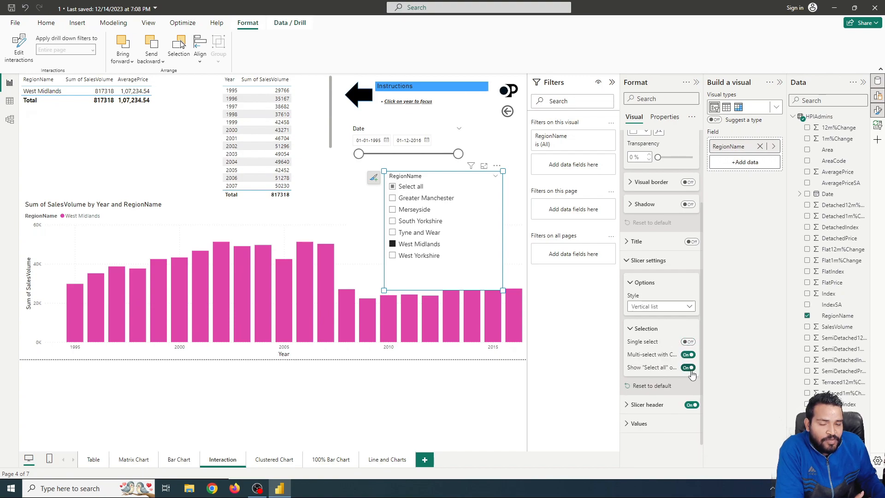
Pick each region individually in the RegionName slicer and finish with Select all.
click(392, 198)
click(392, 209)
click(392, 220)
click(392, 232)
click(392, 244)
click(392, 255)
click(393, 187)
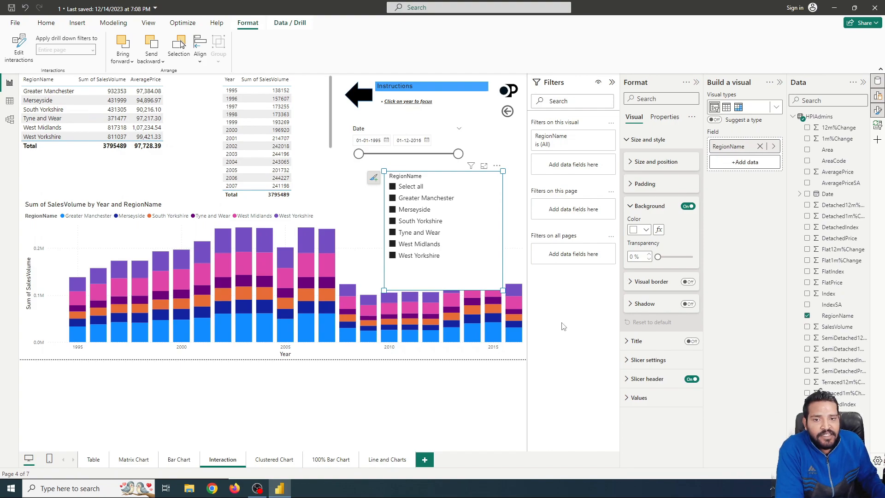
Clear the RegionName slicer's selections and select all regions again.
click(355, 193)
click(487, 178)
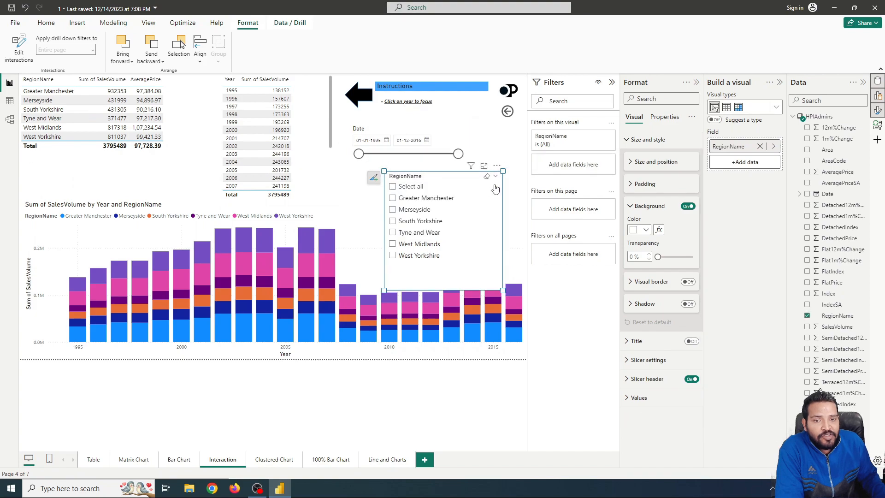
click(492, 198)
click(414, 186)
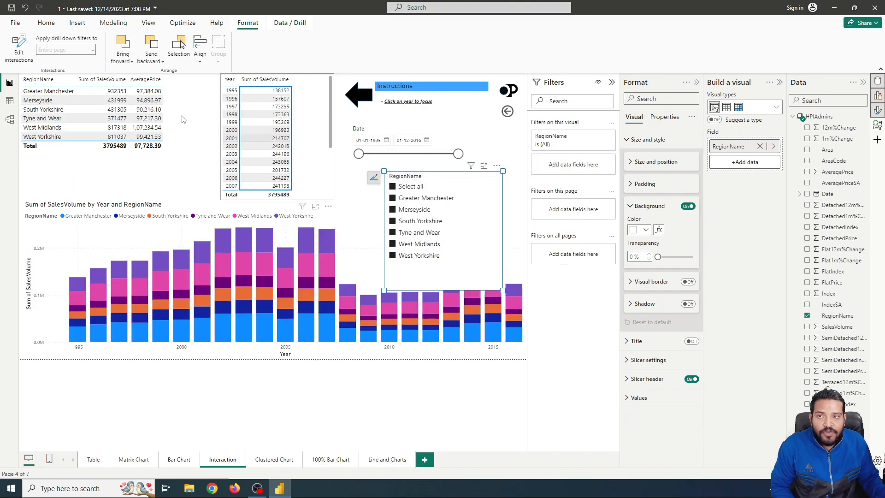
Undo the recent RegionName slicer selections back to South Yorkshire only.
click(26, 8)
click(25, 8)
click(26, 8)
click(27, 10)
click(26, 10)
click(25, 8)
click(25, 9)
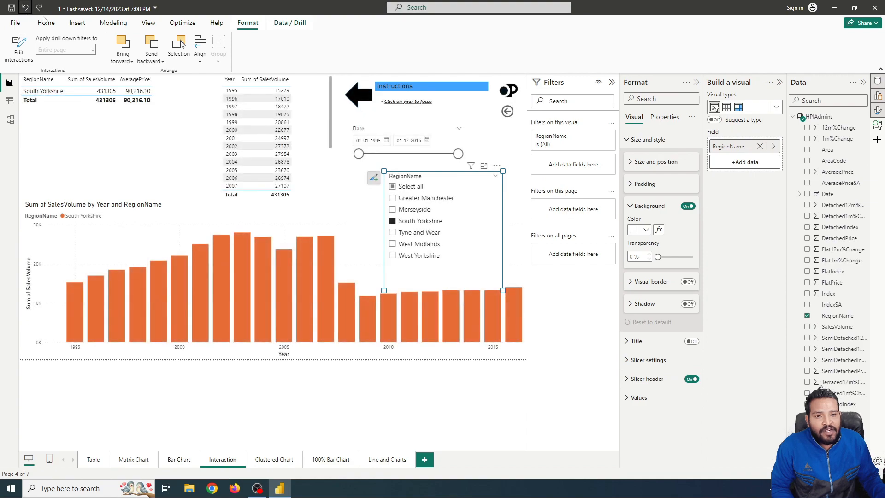
Select all regions in the RegionName slicer again and delete that slicer from the page.
click(409, 189)
click(415, 188)
click(454, 172)
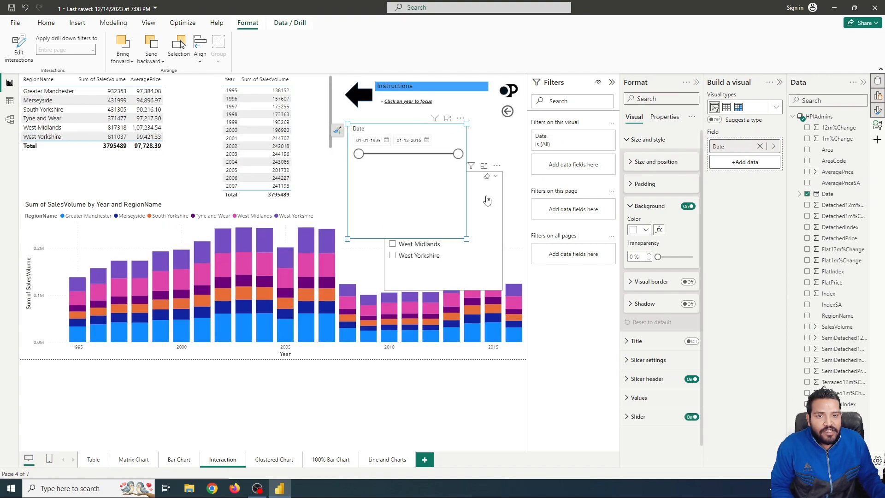
click(490, 199)
click(416, 188)
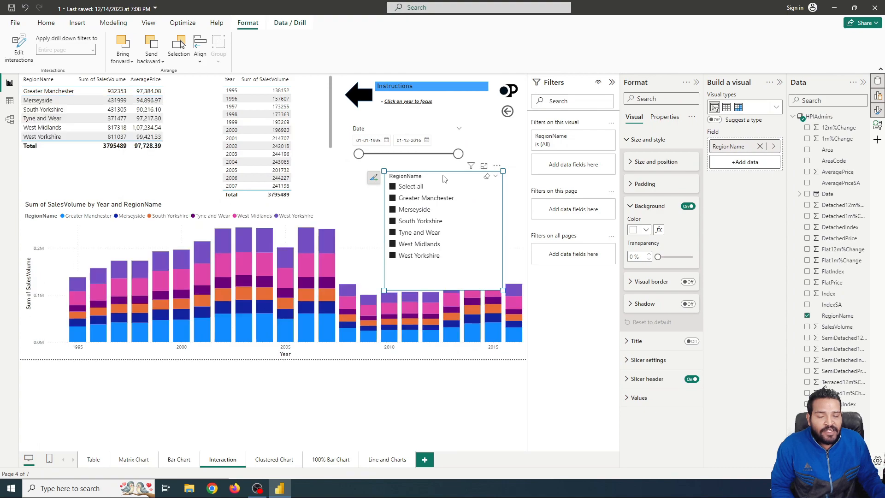
key(Delete)
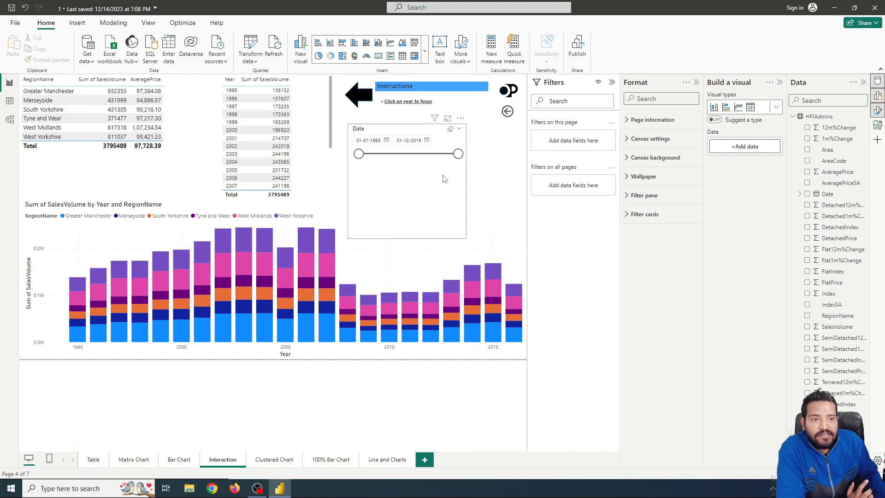
Hide the Data pane and show the Sync slicers settings for the Date slicer.
click(863, 82)
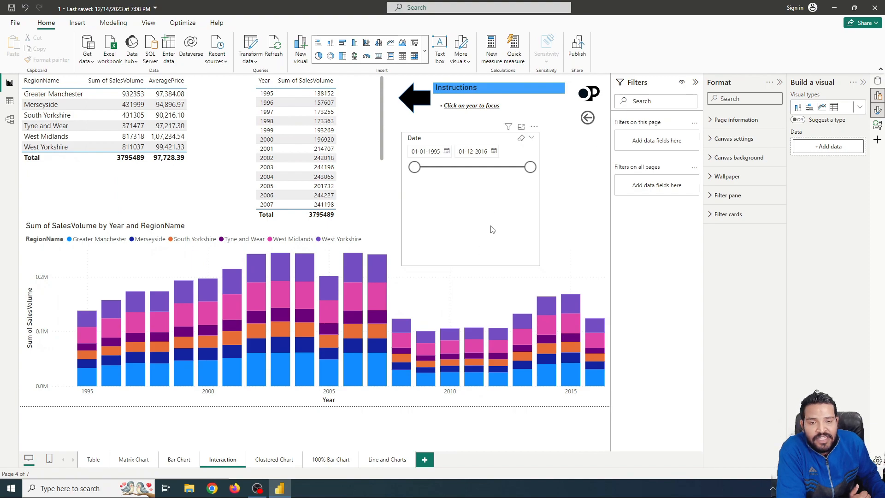
click(476, 226)
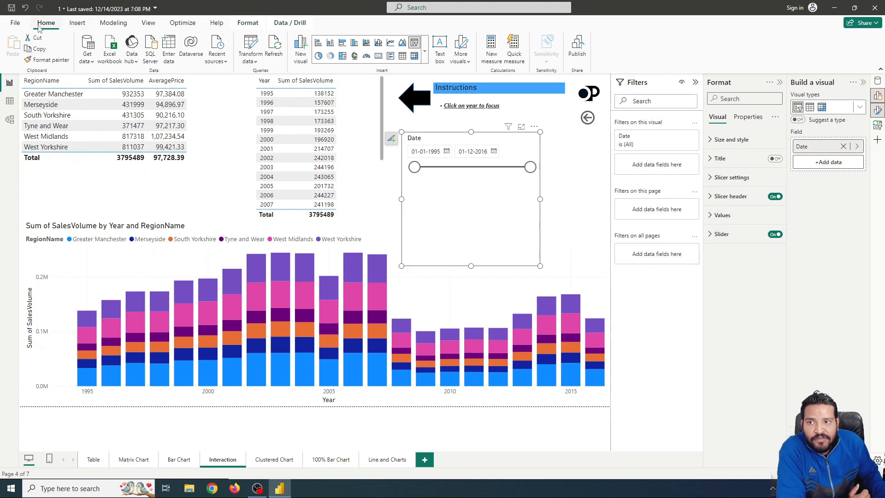
click(148, 23)
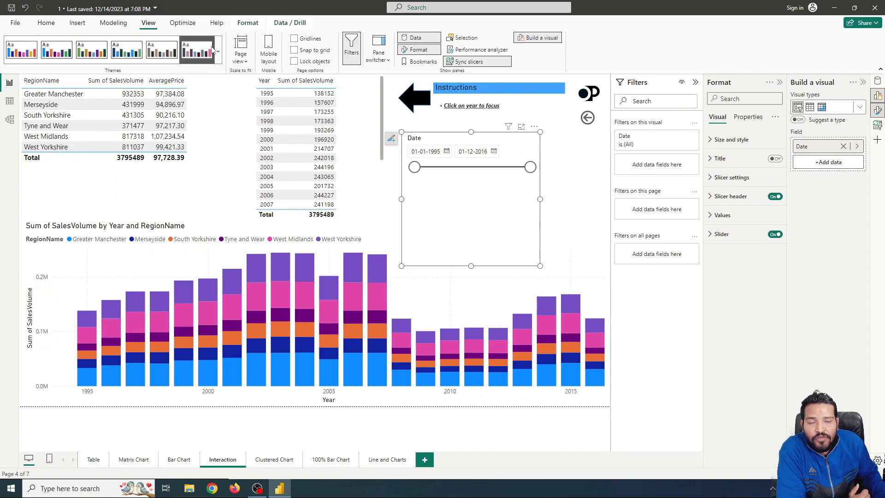
click(468, 65)
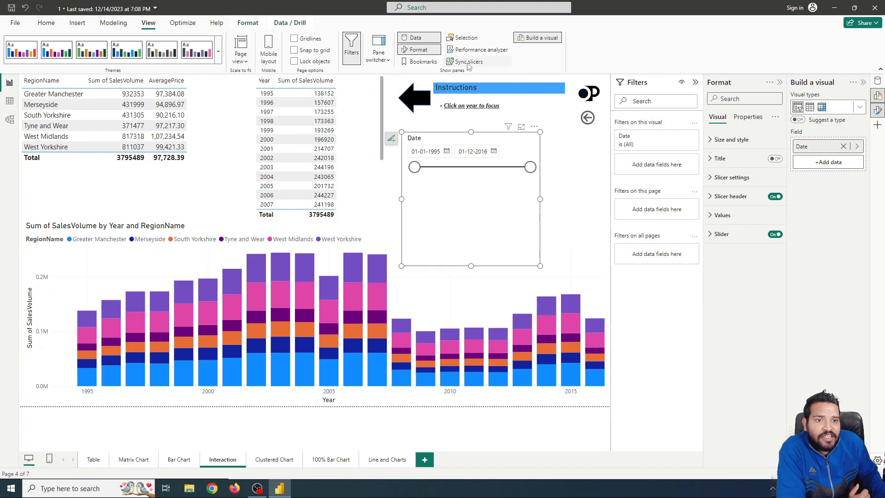
click(468, 62)
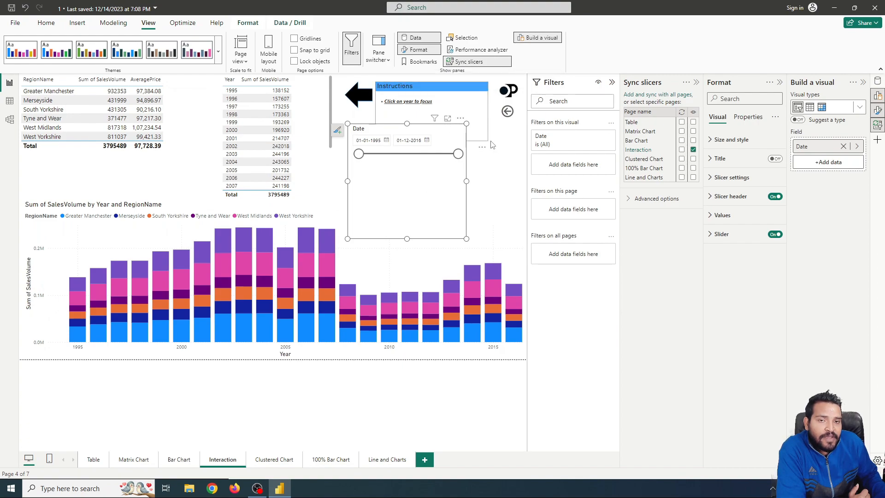
click(493, 168)
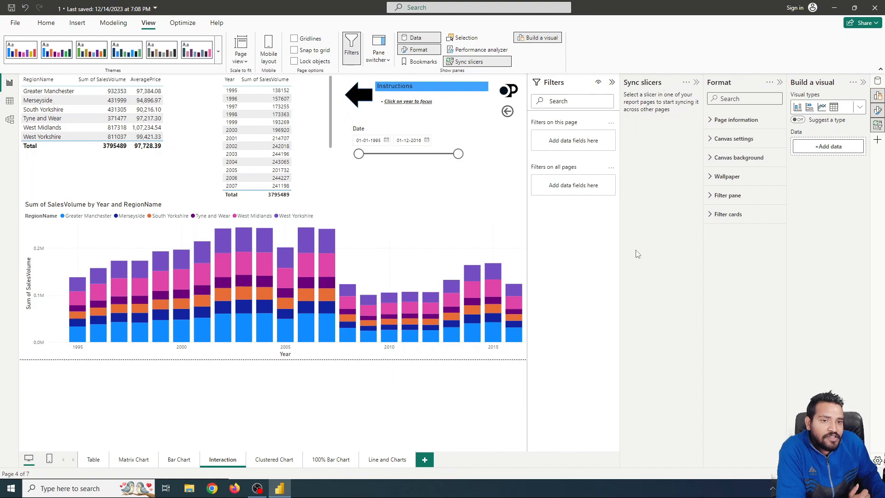
click(445, 185)
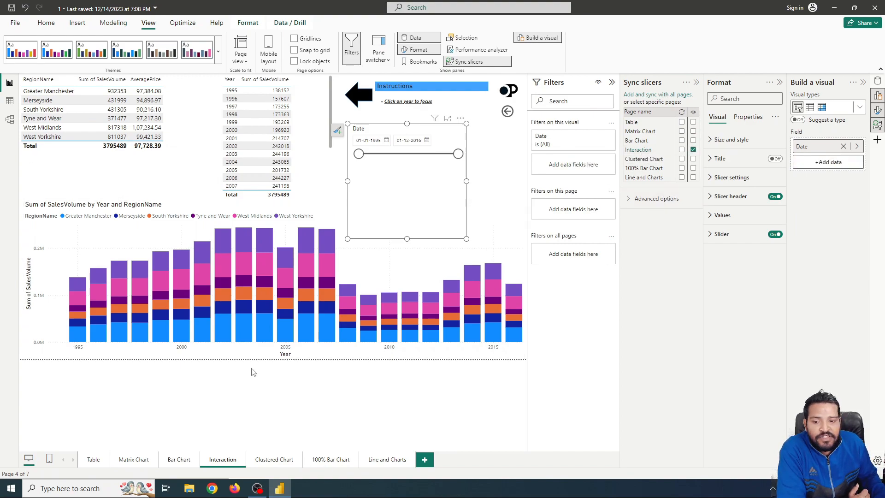
Reorder the report pages so Interaction comes first, followed by Matrix Chart and Table.
click(179, 459)
click(134, 460)
click(94, 459)
click(173, 460)
click(223, 460)
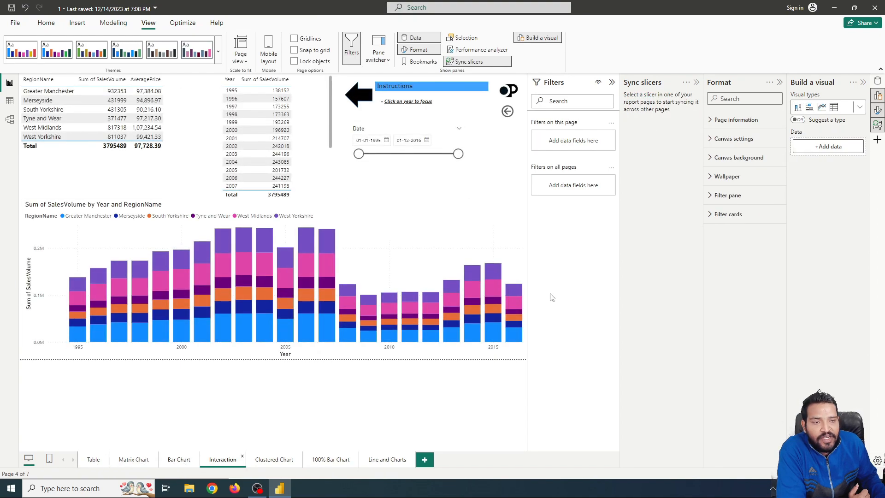
drag(223, 460, 90, 460)
drag(160, 459, 190, 459)
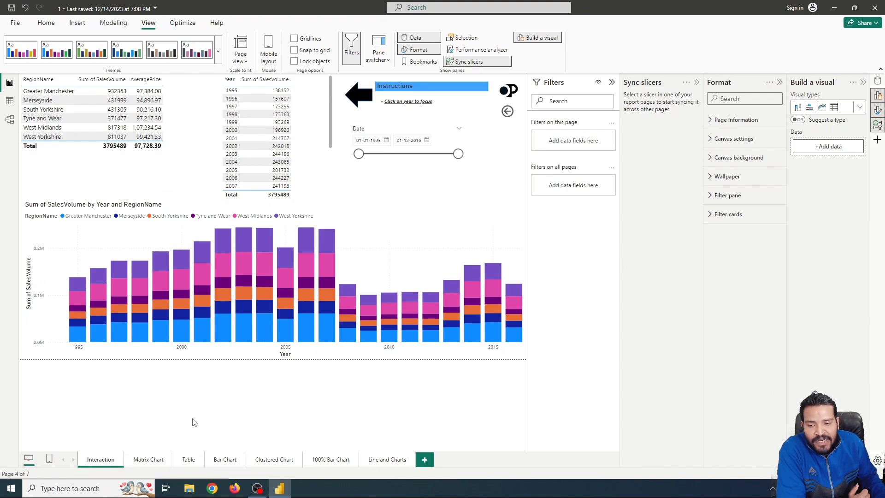
Make the Interaction page's Date slicer visible on the Matrix Chart page as well.
click(148, 459)
click(115, 463)
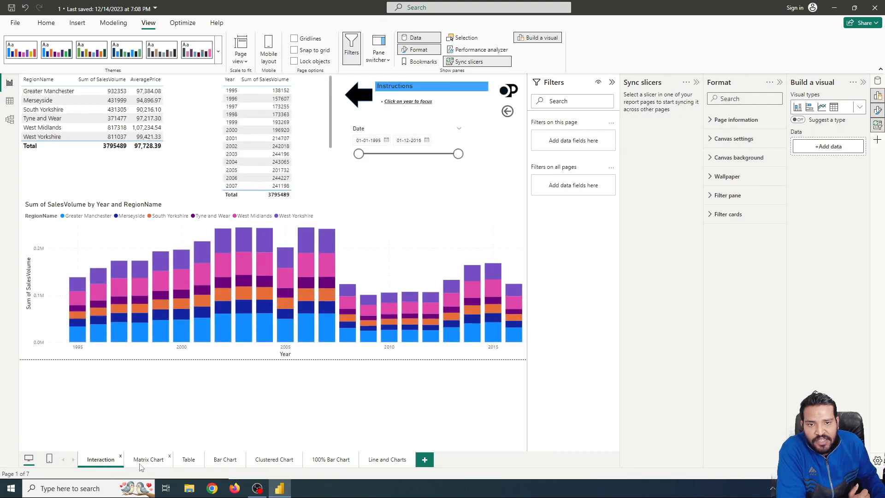
click(433, 187)
click(693, 132)
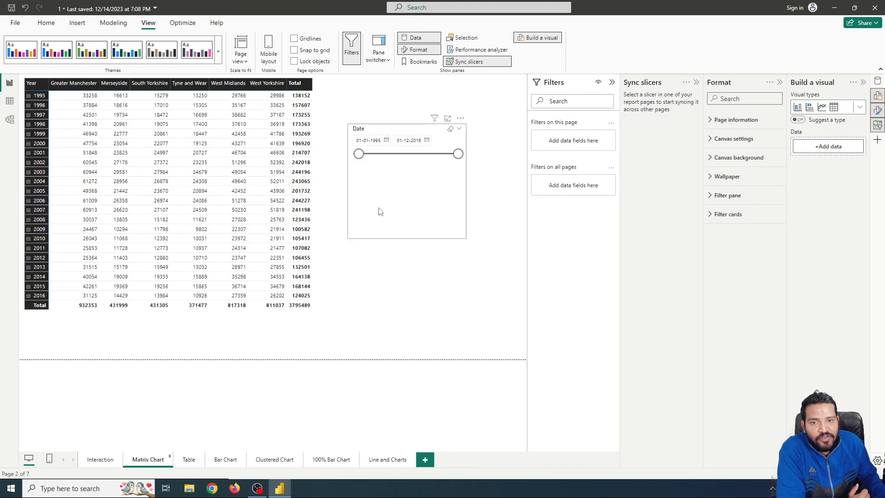
Set the Matrix Chart page's Date slicer to 19-09-2002 through 27-03-2011 and compare with the Interaction page.
click(405, 180)
drag(364, 154, 399, 155)
drag(458, 154, 432, 155)
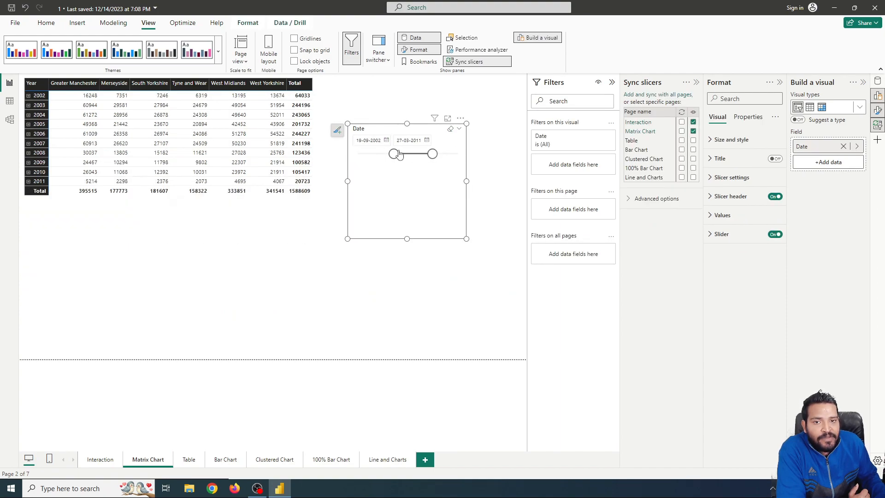
click(101, 465)
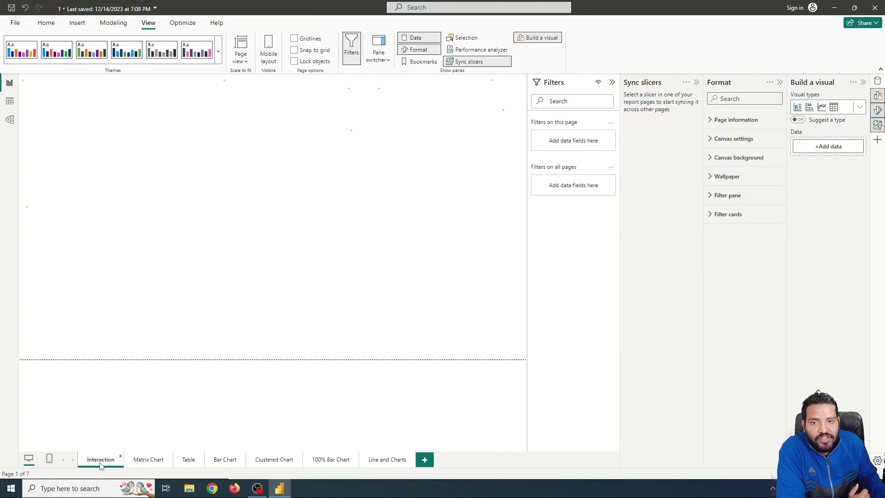
click(148, 463)
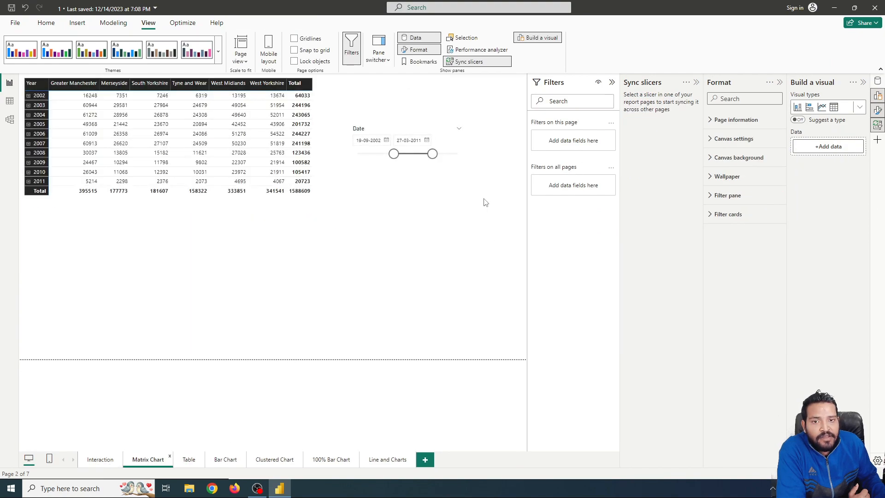
Restore the Matrix Chart page's Date slicer to the full range 01-01-1995 to 01-12-2016.
drag(400, 155, 359, 156)
drag(500, 167, 530, 167)
click(501, 311)
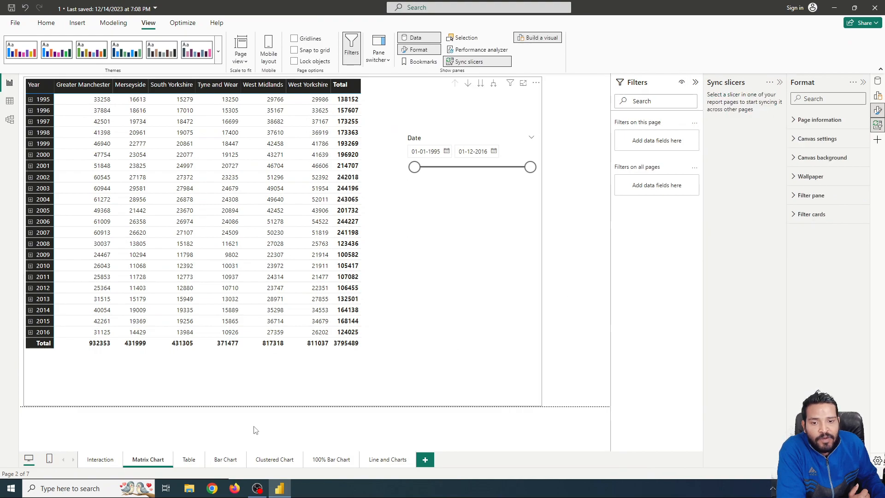
Turn on syncing for the Interaction page in the Date slicer's sync settings.
click(101, 465)
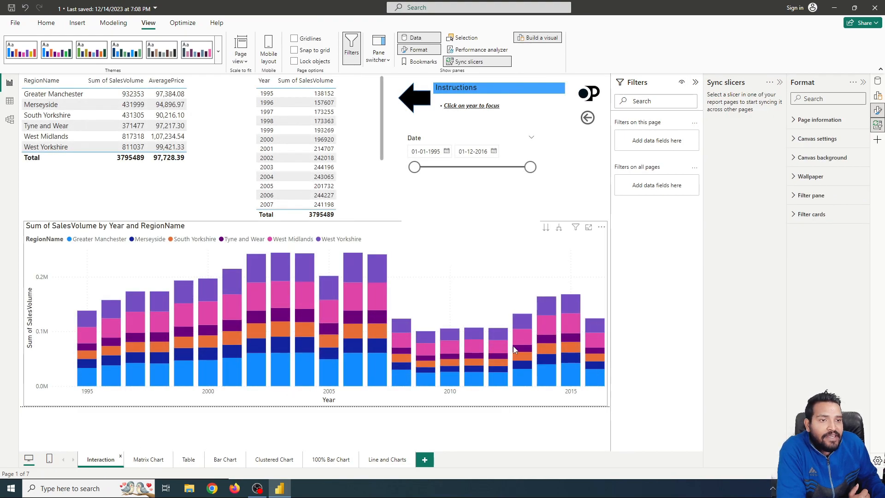
click(499, 245)
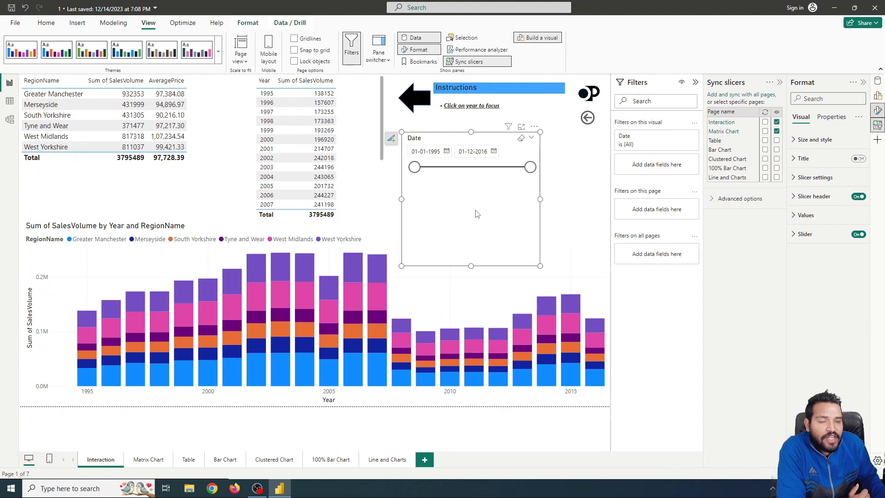
click(765, 122)
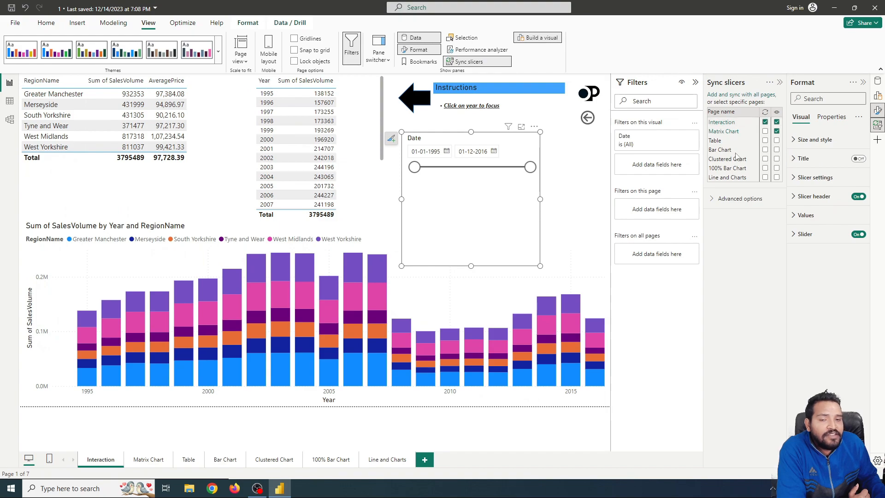
Set the Interaction page's Date slicer to 01-09-2000 through 09-11-2009 and check the Matrix Chart page.
drag(416, 168, 444, 168)
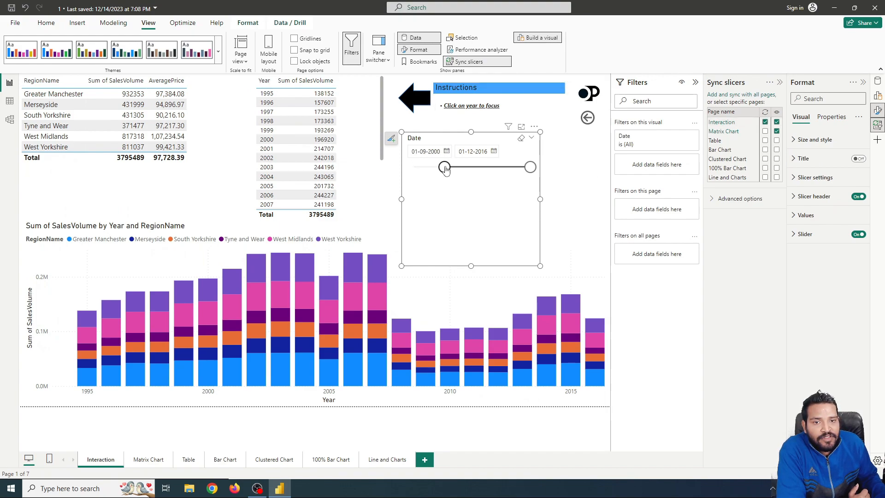
drag(530, 167, 493, 171)
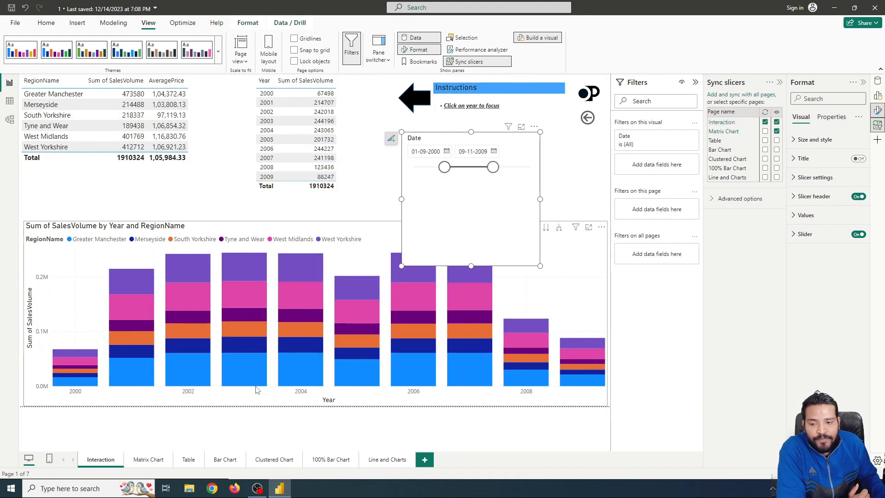
click(148, 460)
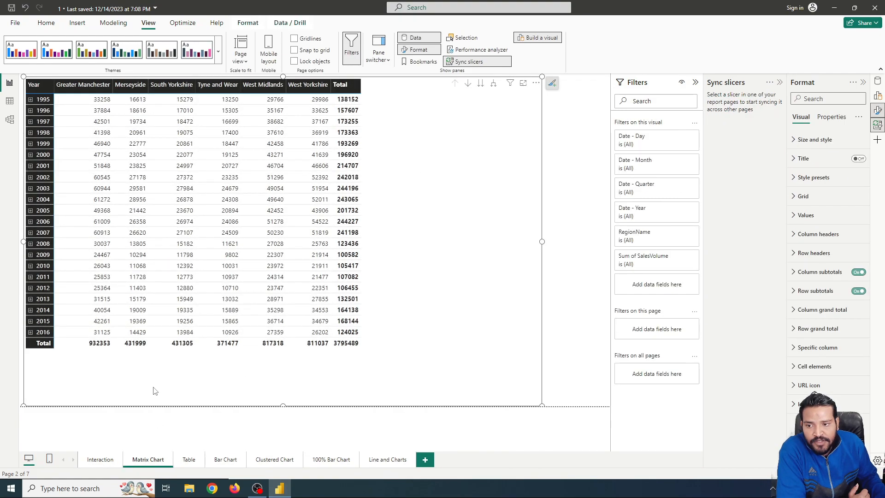
Narrow the Interaction page's Date slicer to 12-04-2001 through 17-05-2008 and check the Matrix Chart page again.
click(100, 459)
drag(443, 166, 447, 167)
drag(500, 164, 479, 169)
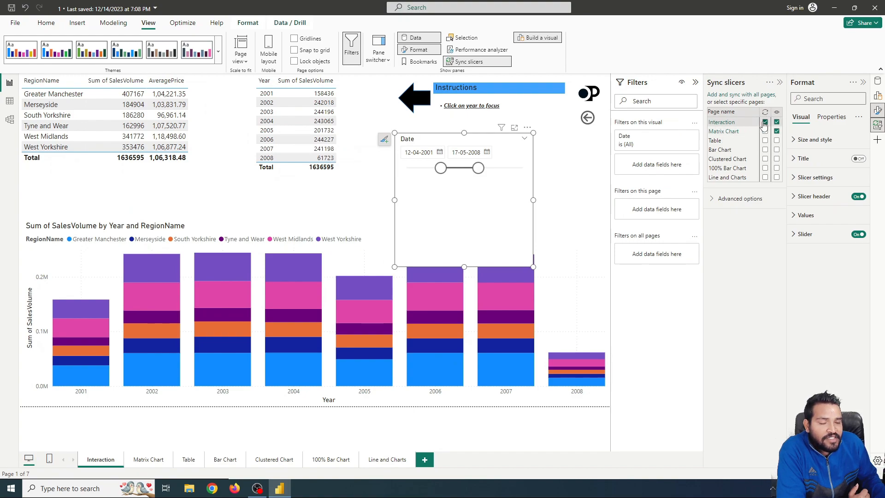
click(146, 461)
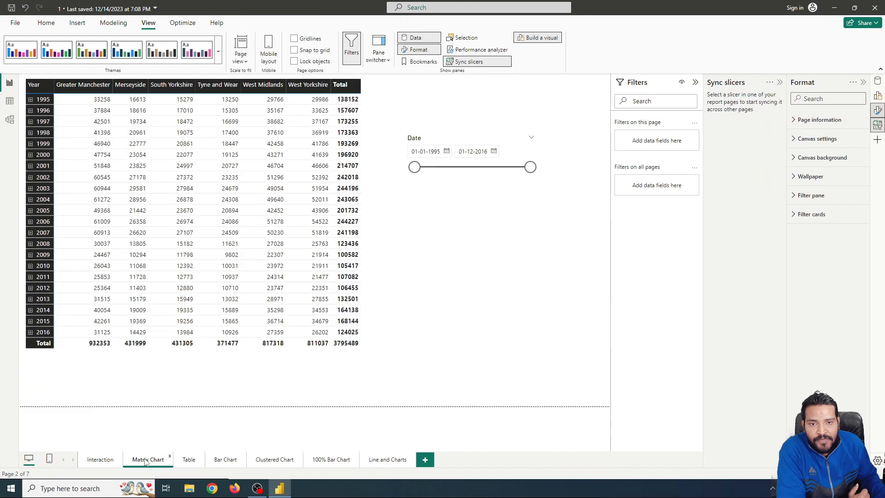
Reset the Interaction page's Date slicer to 01-01-1995 through 01-12-2016 and turn on its syncing for the Matrix Chart page.
click(99, 460)
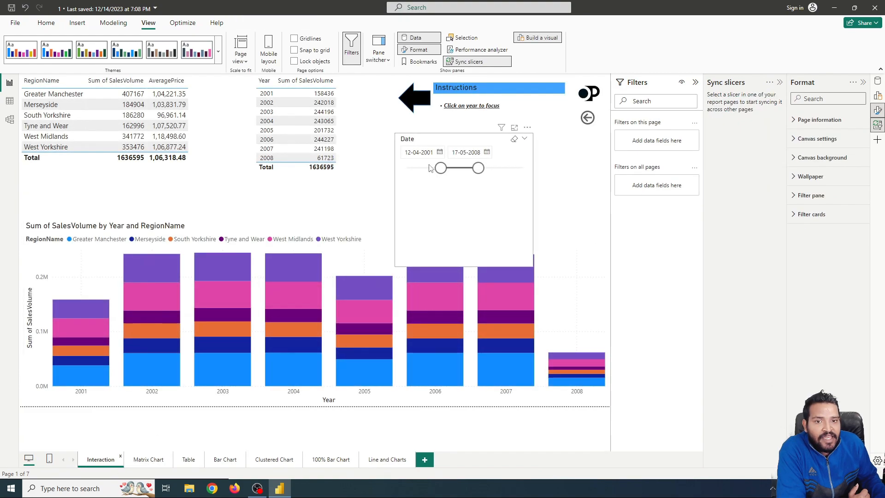
drag(478, 168, 523, 168)
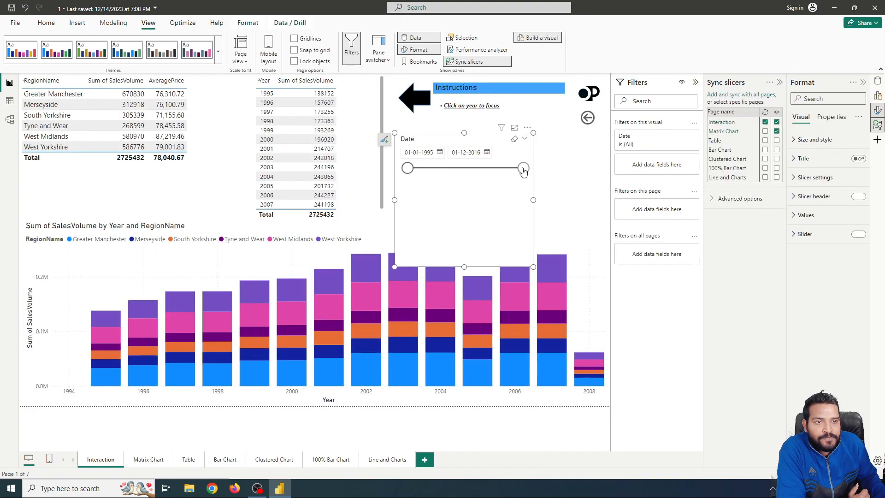
click(765, 132)
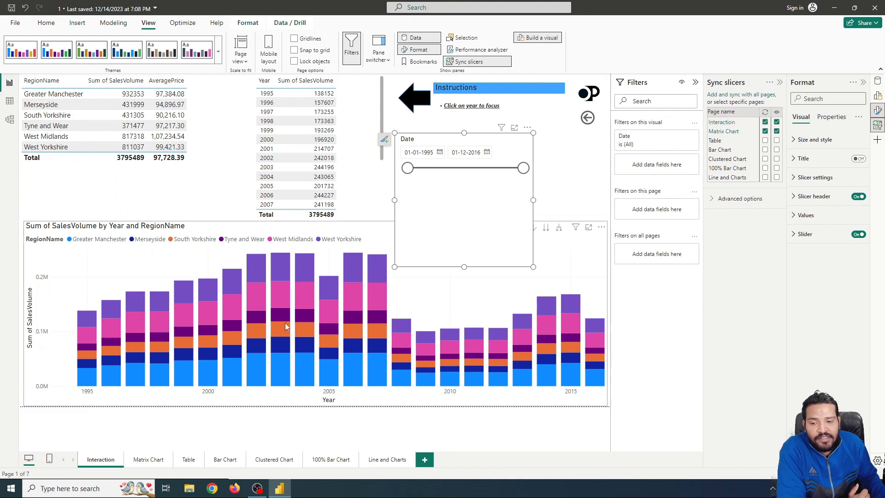
On the Matrix Chart page, set the Date slicer's start to 16-07-2001 and move its end date earlier.
click(148, 459)
click(408, 247)
drag(414, 166, 449, 166)
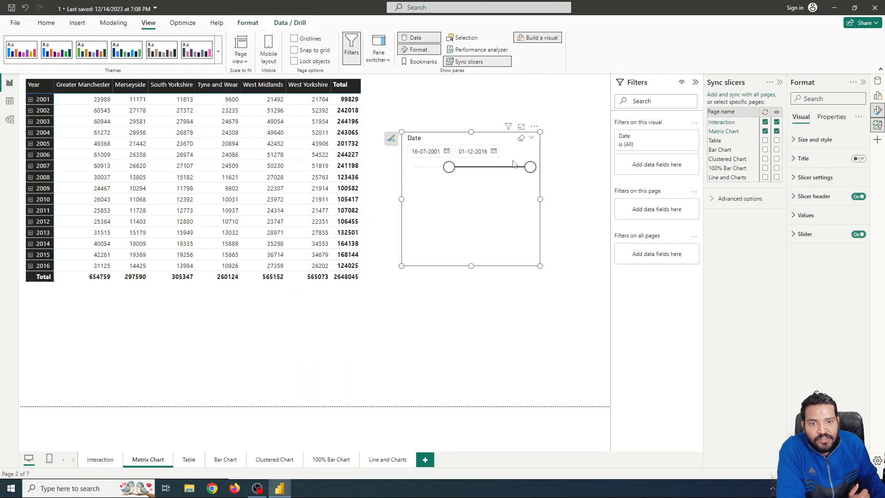
drag(530, 166, 498, 167)
Narrow the Interaction page's Date slicer to 13-03-2003 through 24-12-2006 and check the Matrix Chart page for the synced range.
click(104, 461)
drag(443, 168, 471, 169)
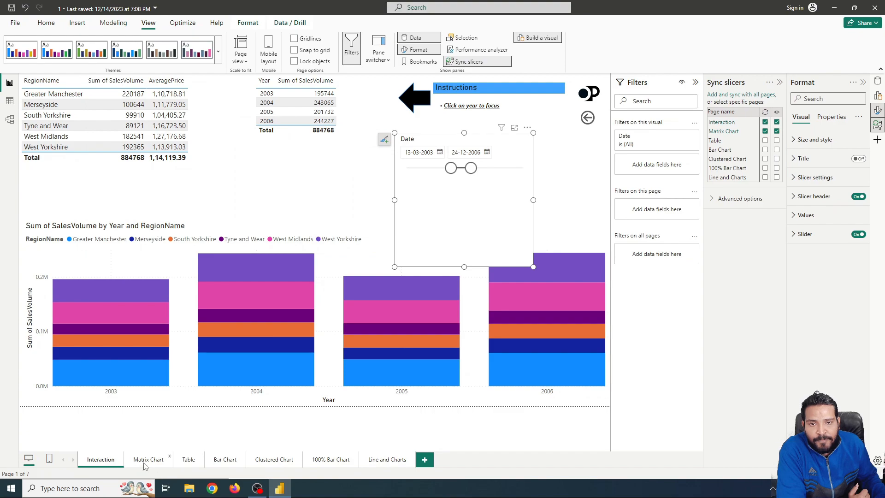
click(147, 459)
Reset the synced Date slicer to 01-01-1995 through 01-12-2016 on the Matrix Chart page, then select the slicer on the Interaction page.
click(458, 167)
drag(457, 167, 415, 167)
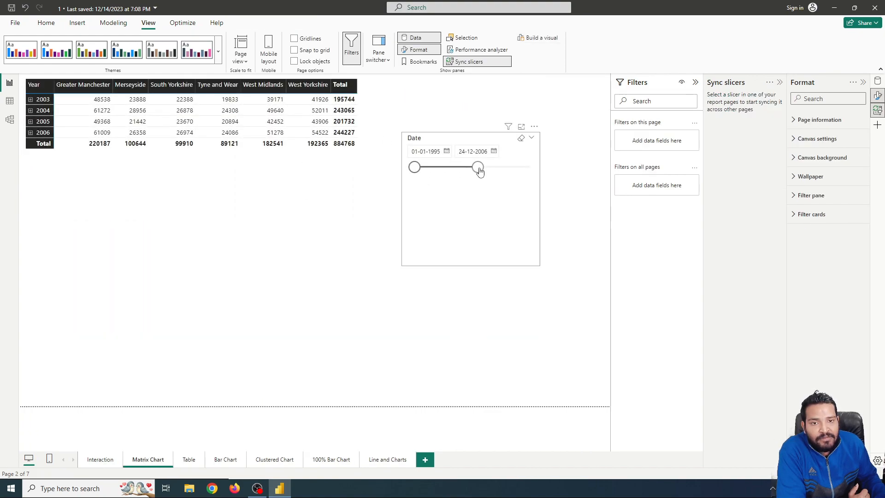
click(526, 172)
drag(478, 167, 530, 167)
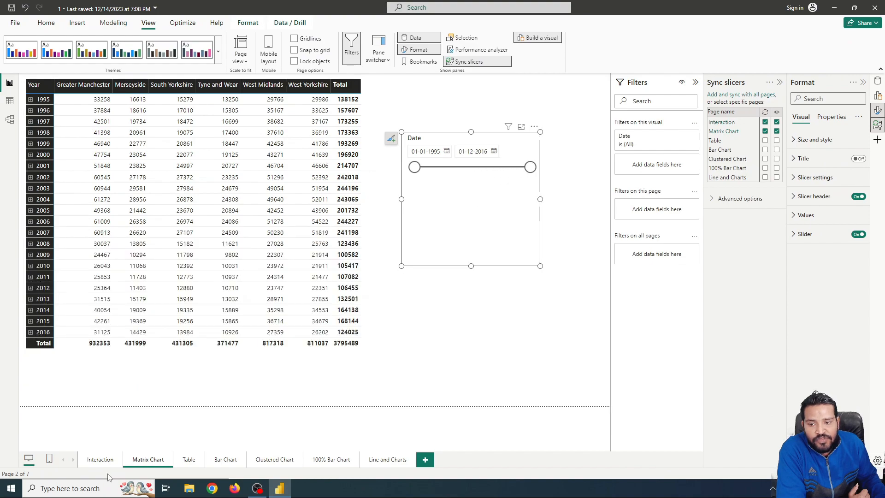
click(100, 459)
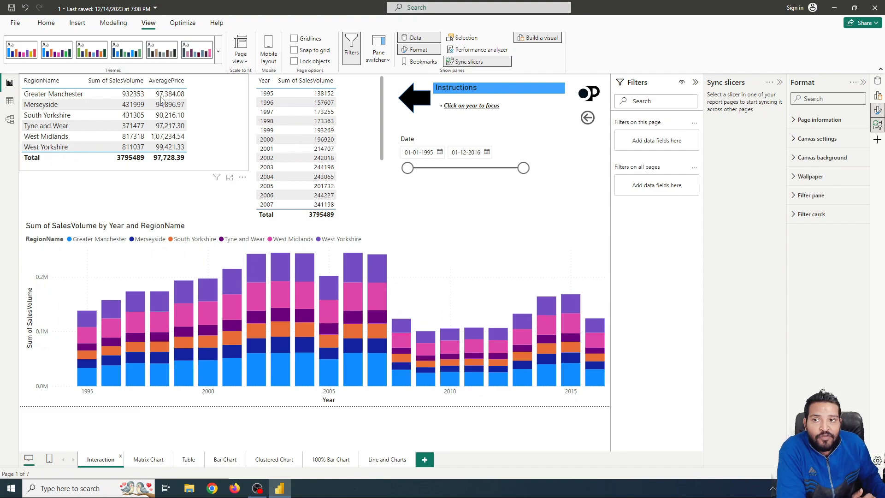
click(462, 192)
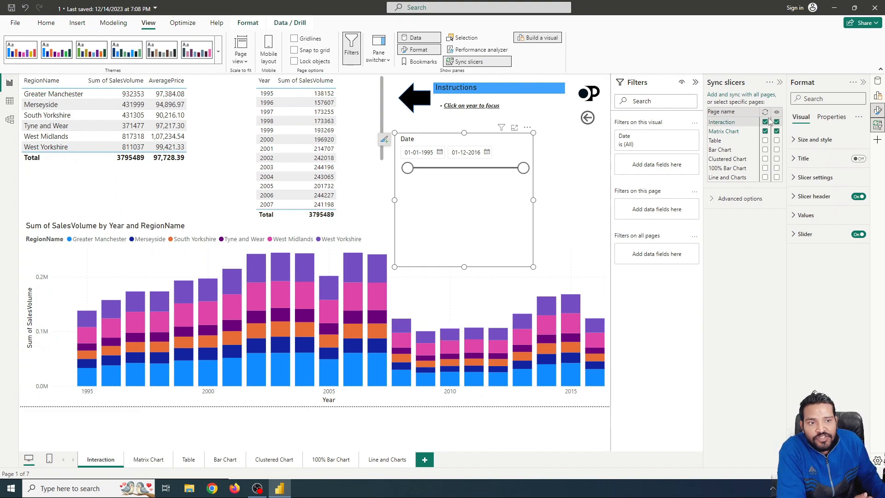
Set the Matrix Chart page's Date slicer to 19-11-1999 through 10-10-2011 and check the synced range on the Interaction page.
click(150, 461)
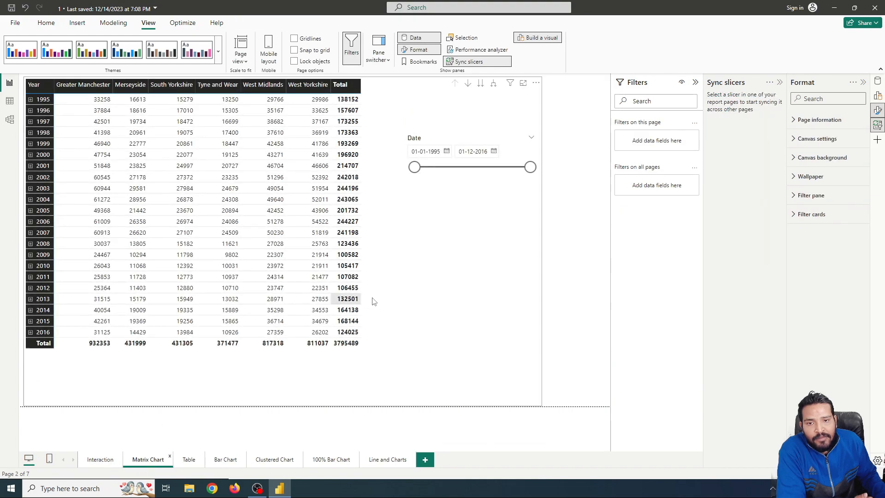
drag(414, 167, 440, 167)
drag(530, 168, 503, 167)
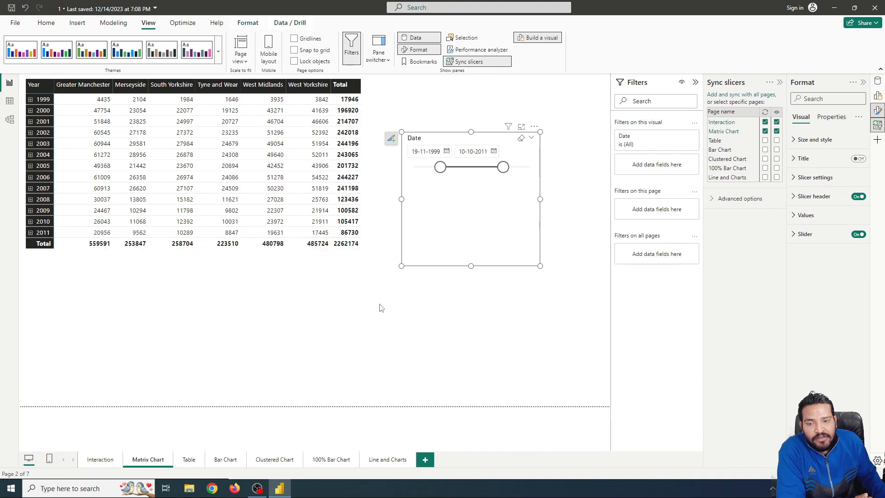
click(100, 461)
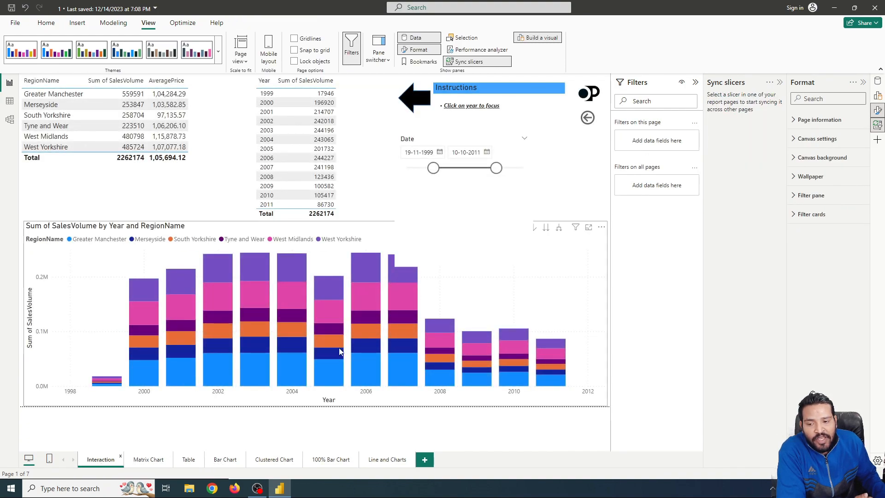
Turn off syncing of the Date slicer for the Matrix Chart page and set that page's slicer to 08-04-1997 through 01-12-2016.
click(510, 194)
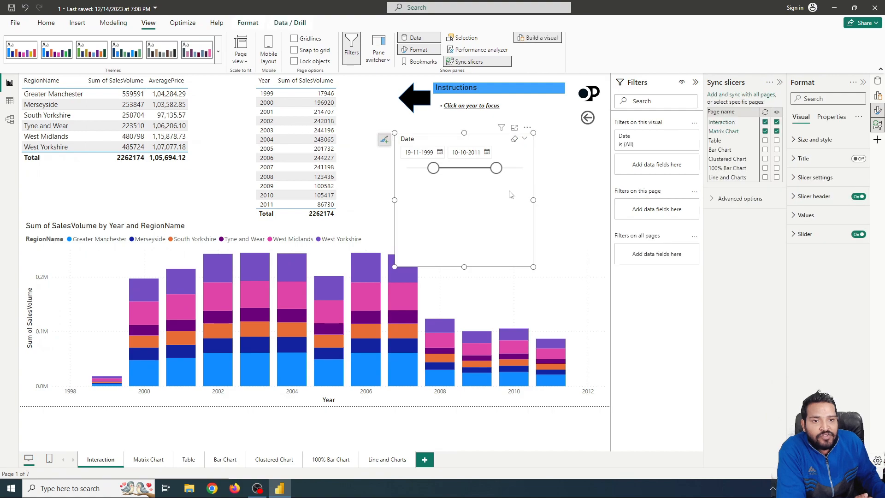
click(765, 130)
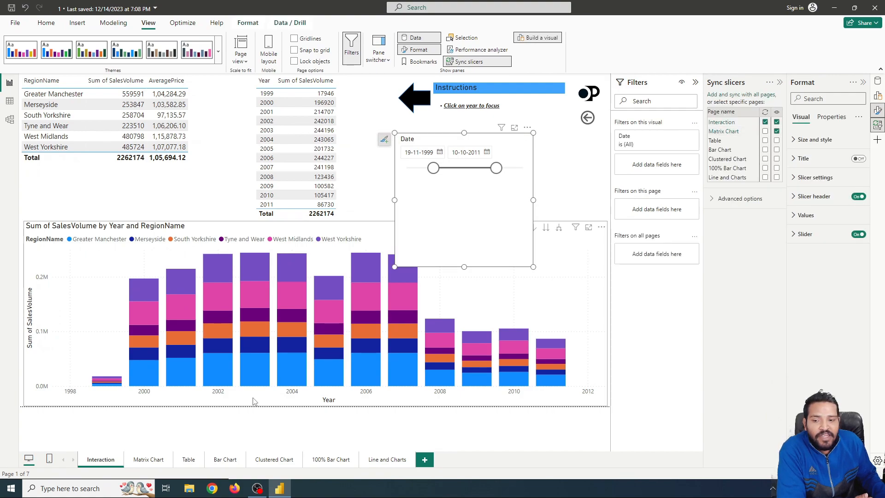
click(148, 460)
drag(440, 167, 427, 171)
drag(503, 167, 546, 172)
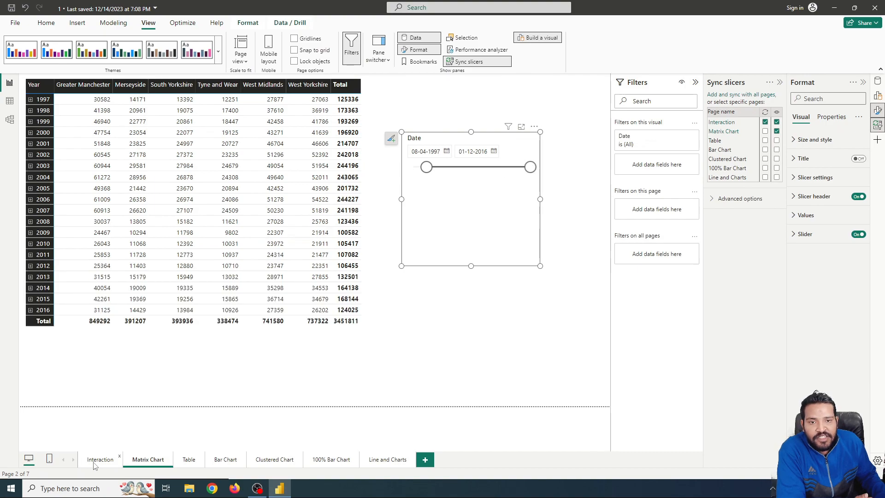
Compare the unsynced Date slicers on both pages and set the Matrix Chart page's slicer to 06-12-2000 through 05-08-2009.
click(94, 462)
click(141, 465)
click(96, 463)
click(146, 461)
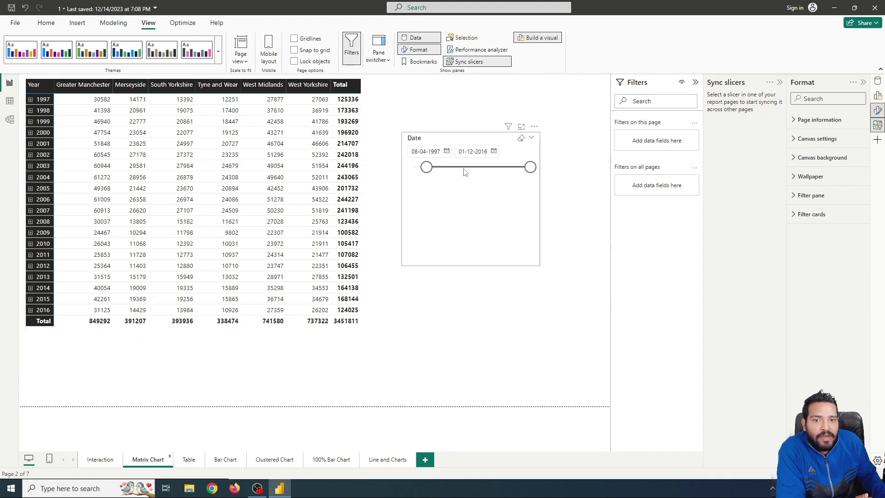
drag(530, 167, 491, 167)
drag(426, 166, 446, 166)
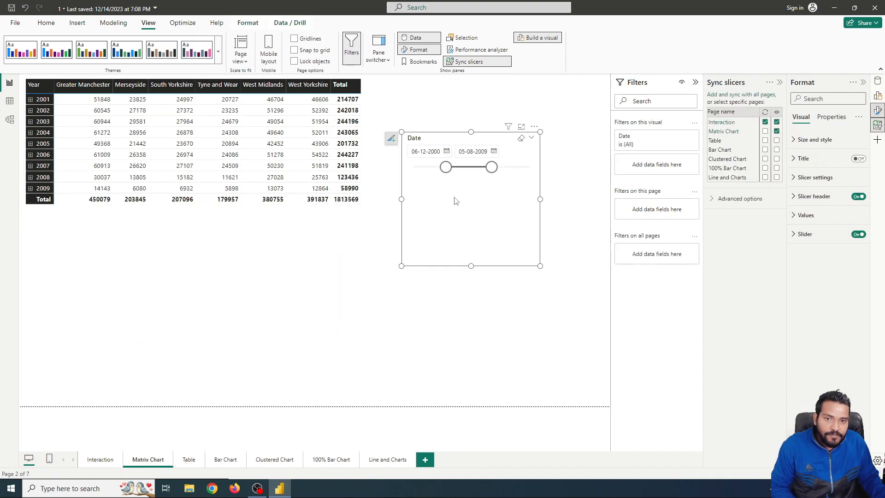
Try deleting the Date slicer from the Matrix Chart page, check the Interaction page, and undo the deletion.
key(Delete)
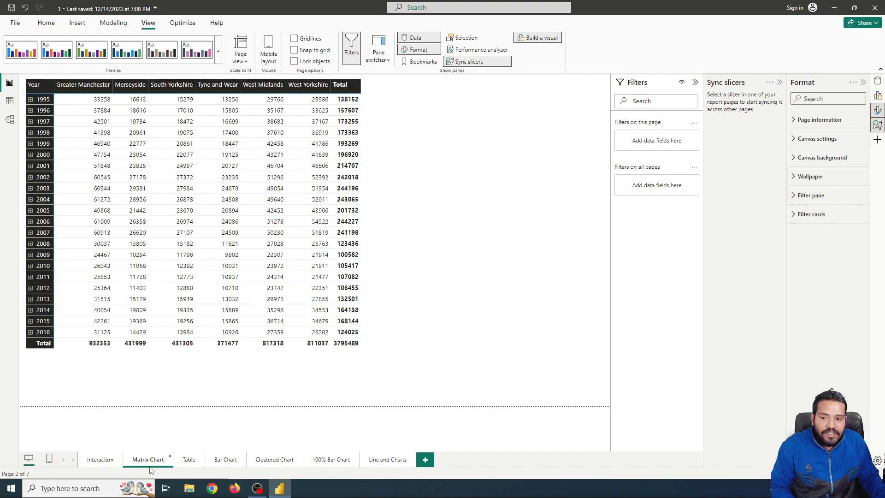
click(86, 462)
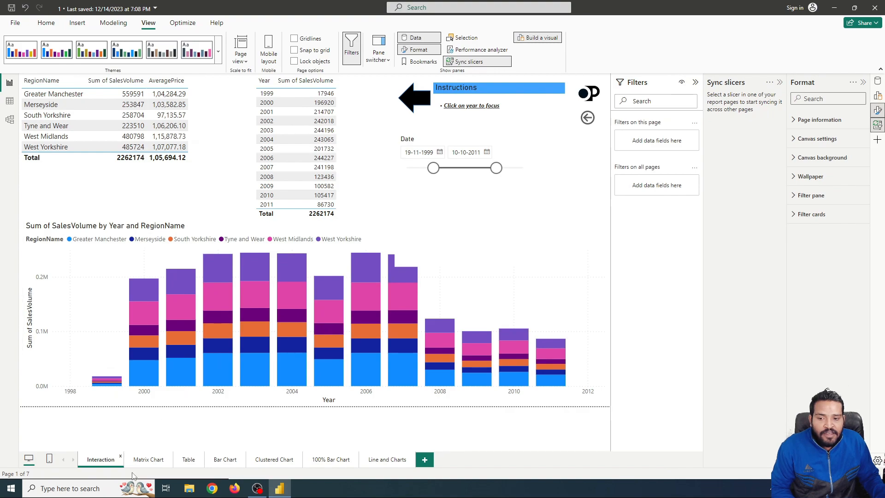
click(144, 463)
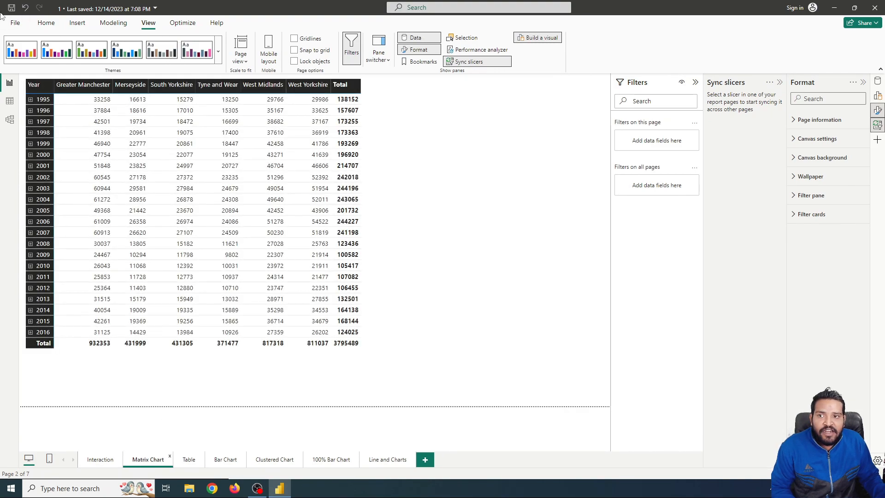
click(26, 10)
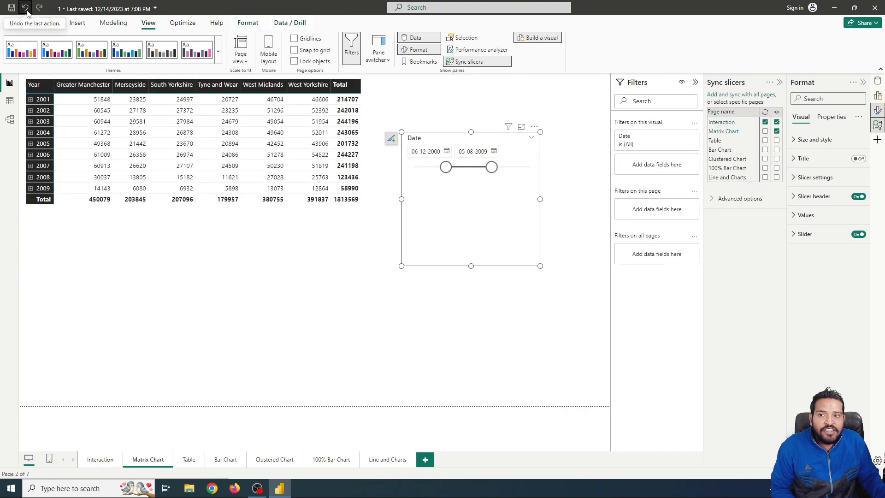
Turn syncing of the Date slicer back on for the Matrix Chart page and check the Interaction page.
click(765, 132)
click(99, 460)
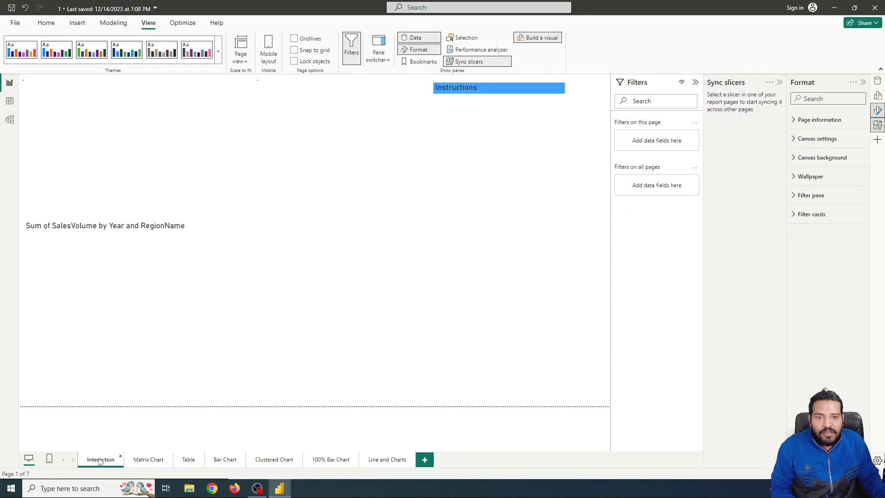
click(158, 459)
Delete the synced Date slicer from the Matrix Chart page and compare the data on both pages.
click(503, 194)
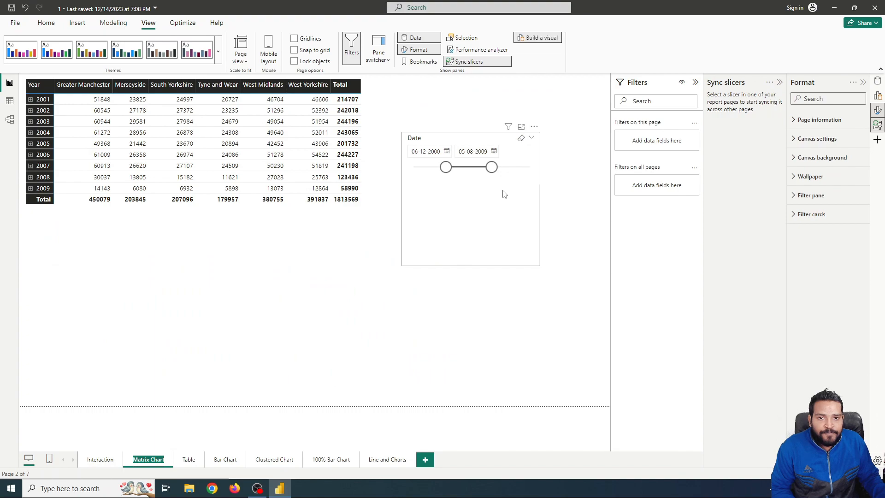
key(Delete)
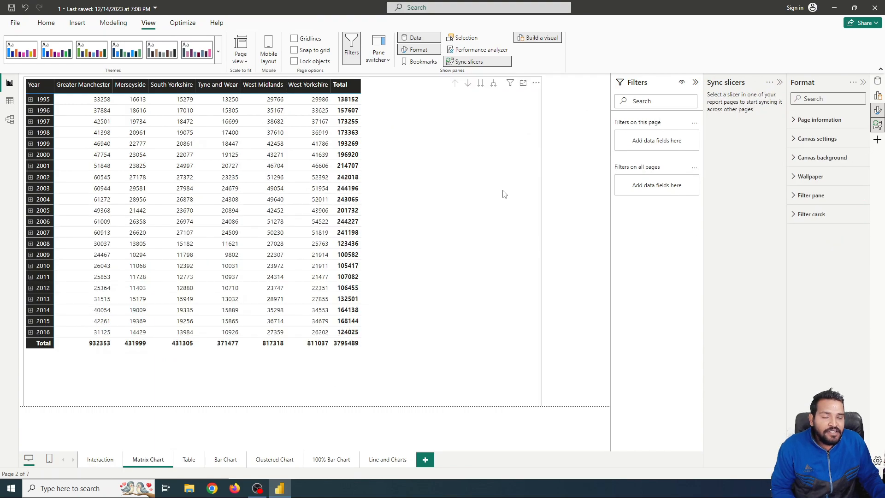
click(100, 459)
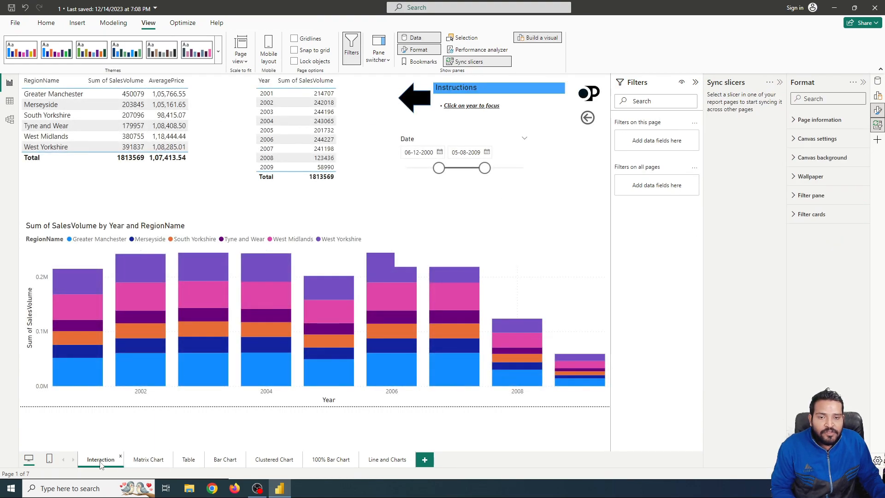
click(138, 460)
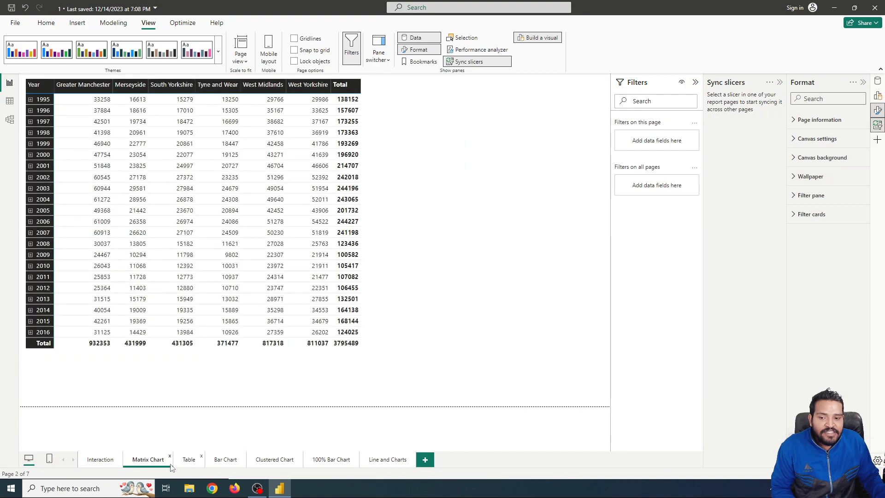
click(88, 464)
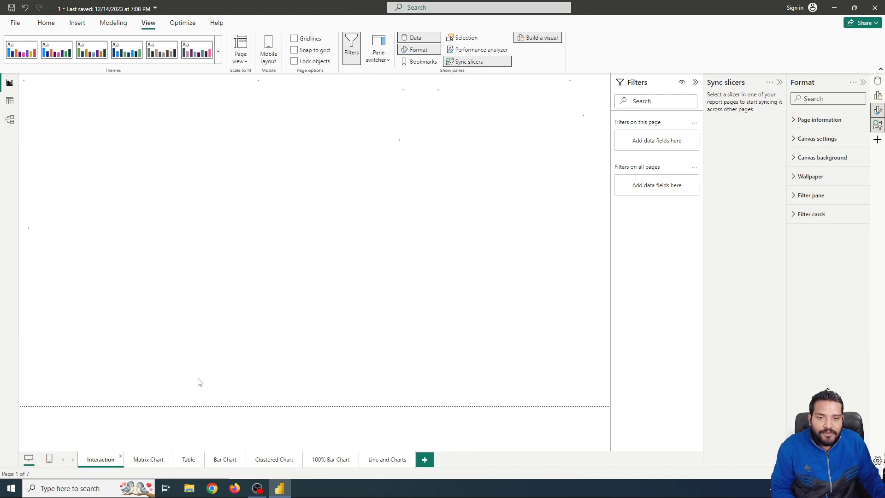
Set Interaction's Date slicer to 02-07-2002 through 06-10-2007, enable sync but not visibility for Matrix Chart, disable Interaction's sync, and check the matrix.
drag(439, 169, 474, 169)
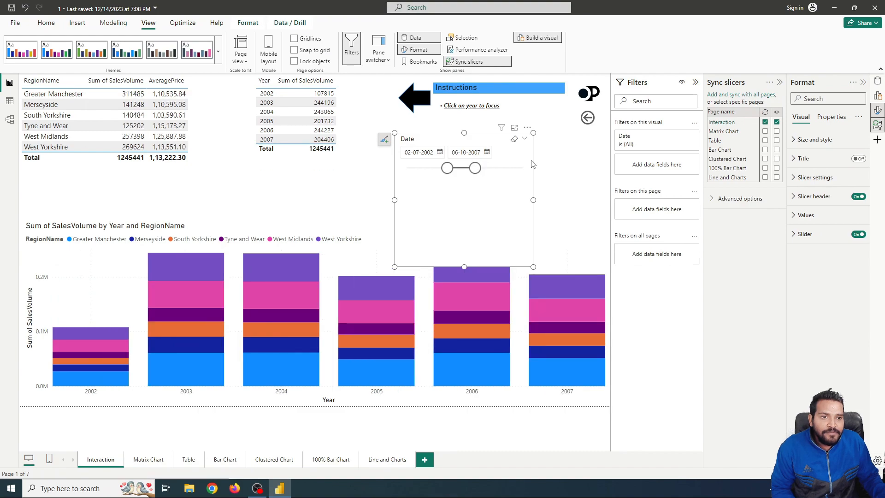
click(765, 131)
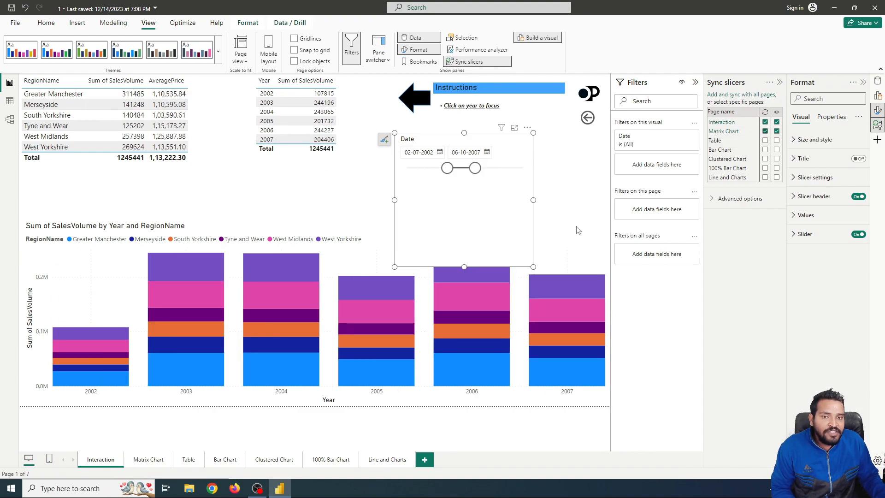
click(776, 131)
click(764, 121)
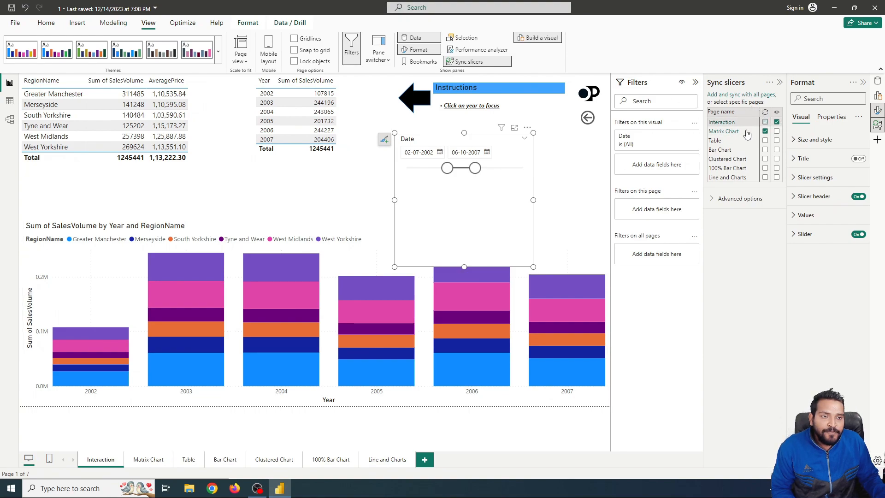
click(149, 460)
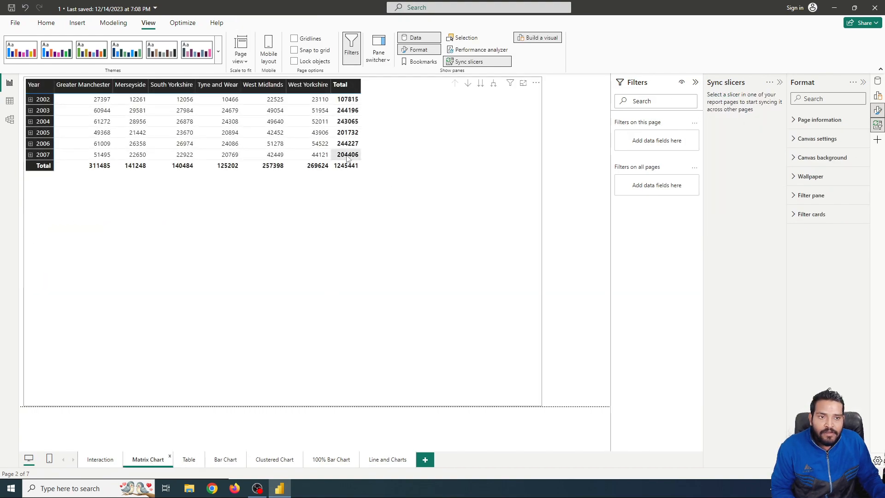
Set the Interaction page's Date slicer to 11-04-1999 through 16-02-2014 and check whether the Matrix Chart page follows.
click(100, 459)
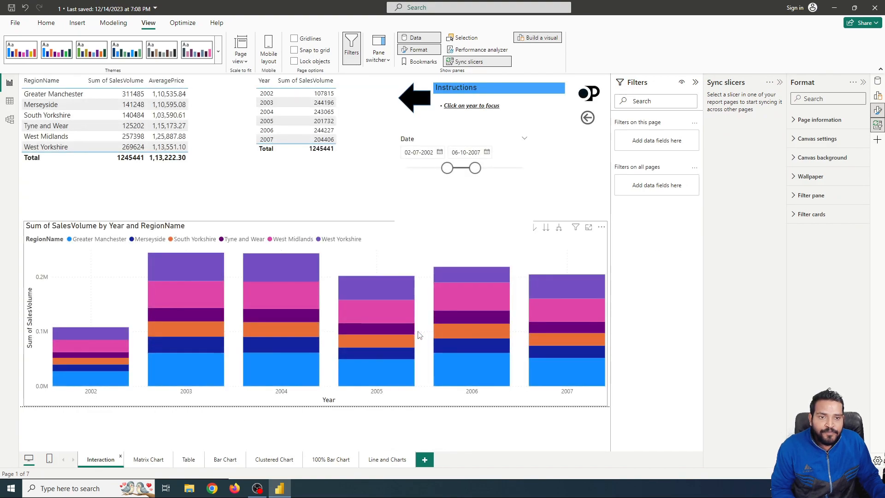
click(480, 170)
drag(480, 170, 509, 170)
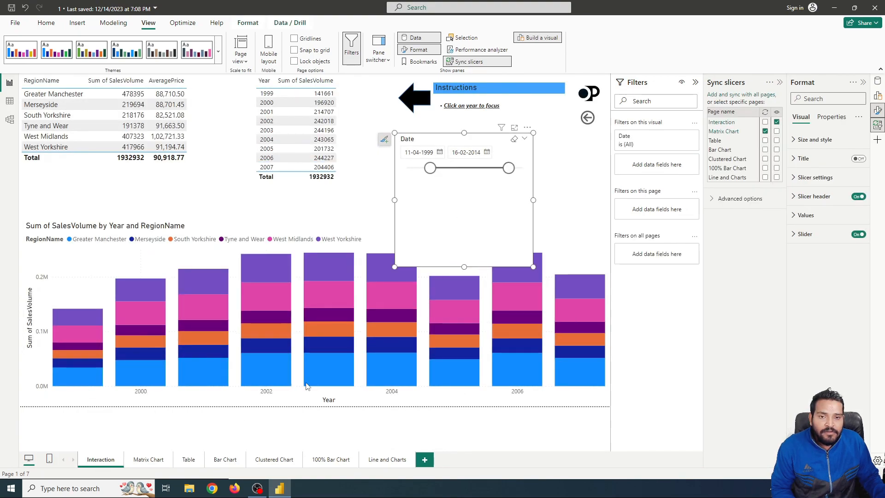
click(149, 459)
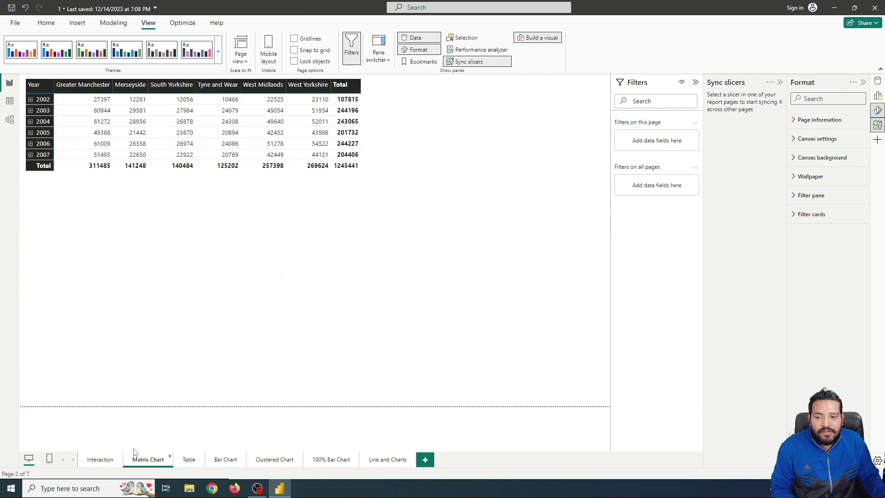
Make the Interaction page's Date slicer visible on the Matrix Chart page and check it there.
click(110, 462)
click(477, 206)
click(765, 131)
click(777, 132)
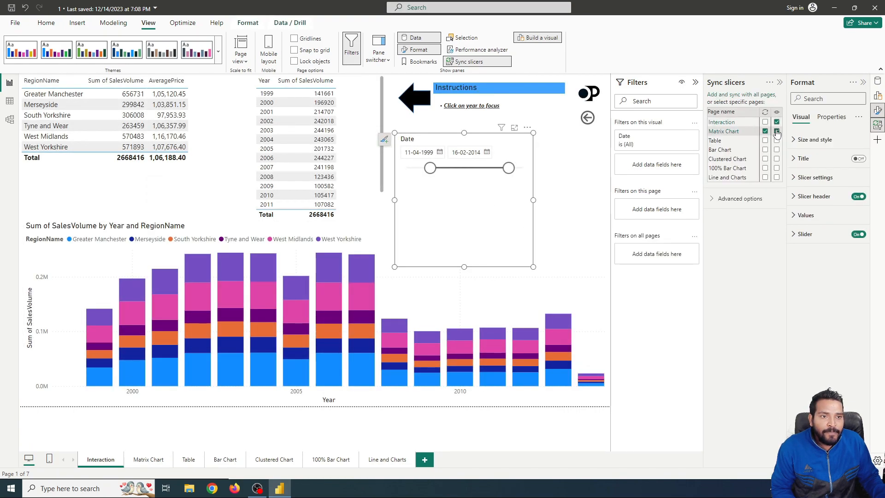
click(148, 461)
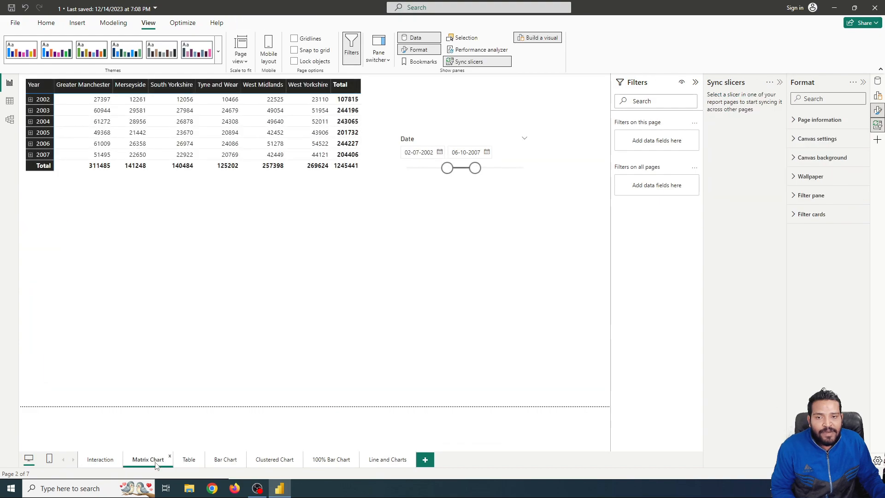
Remove the Date slicer from the Matrix Chart page and compare that page with the Interaction page.
click(407, 162)
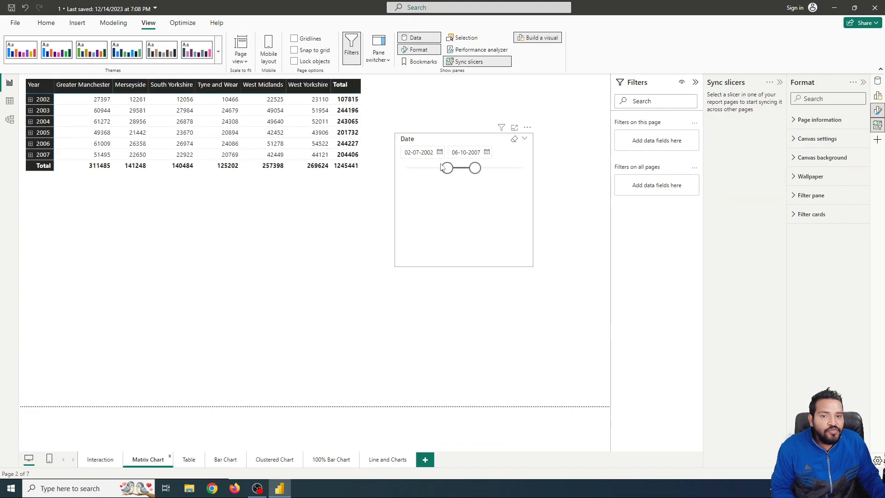
key(Delete)
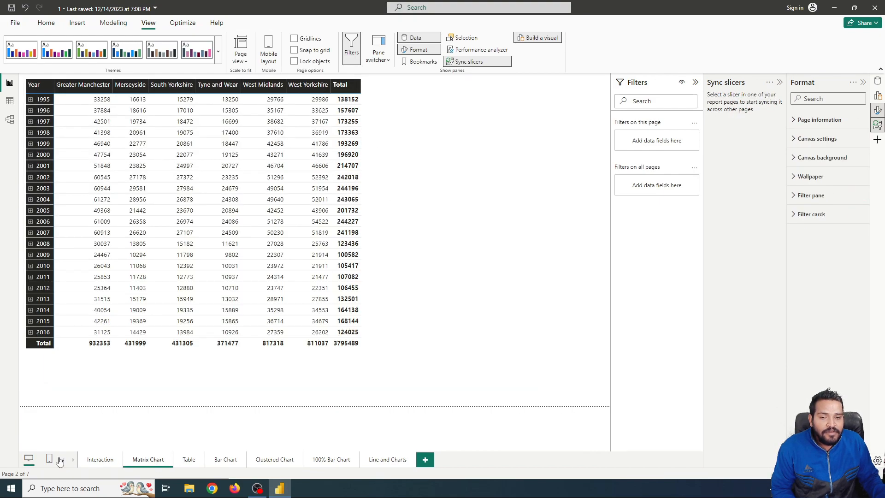
click(90, 461)
click(148, 459)
click(101, 460)
click(148, 460)
click(100, 459)
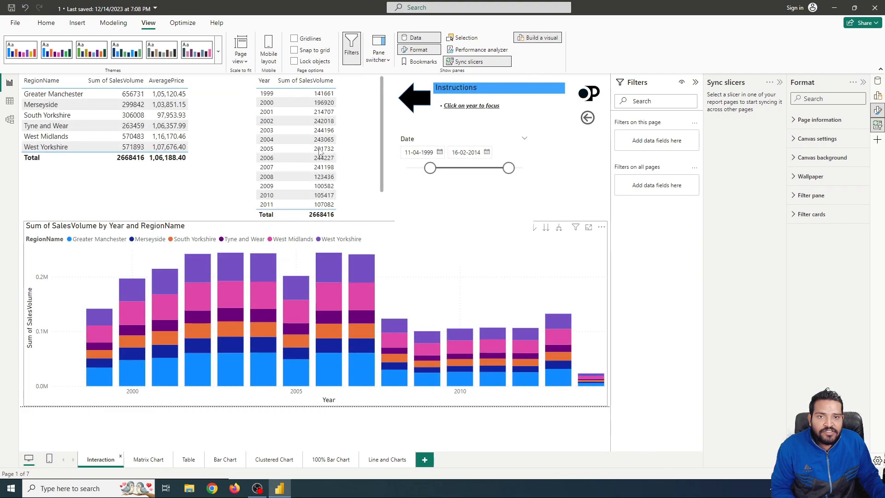
View and close the Performance analyzer, and leave the Selection list of the page's objects displayed.
click(472, 49)
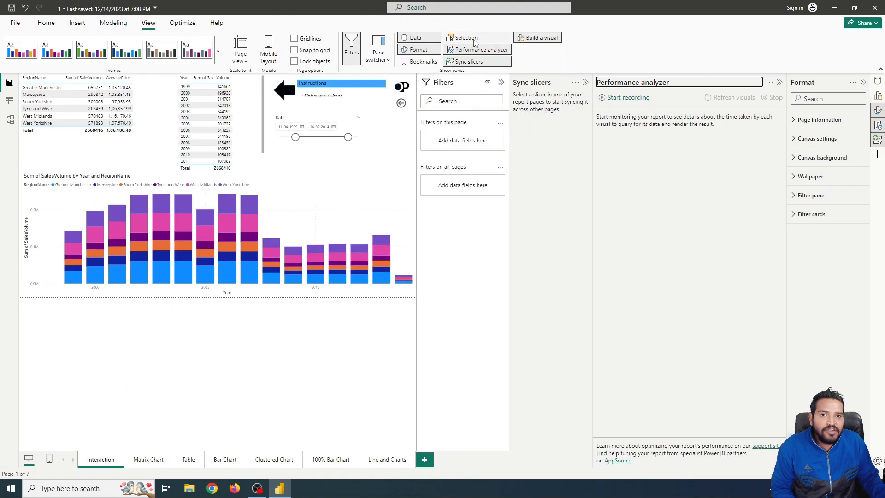
click(475, 39)
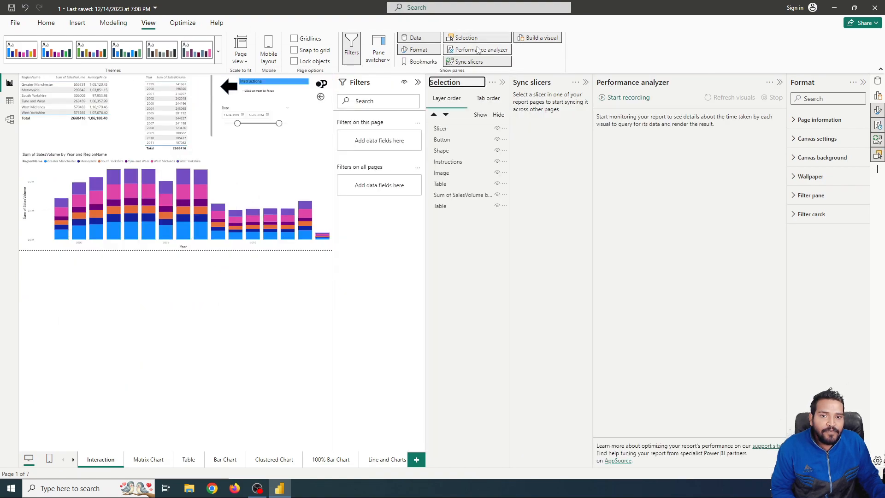
click(479, 49)
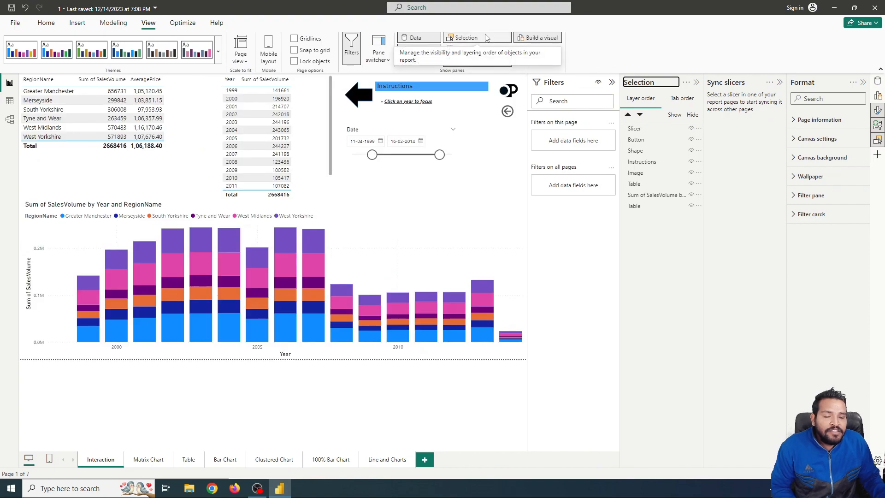
click(474, 39)
click(474, 38)
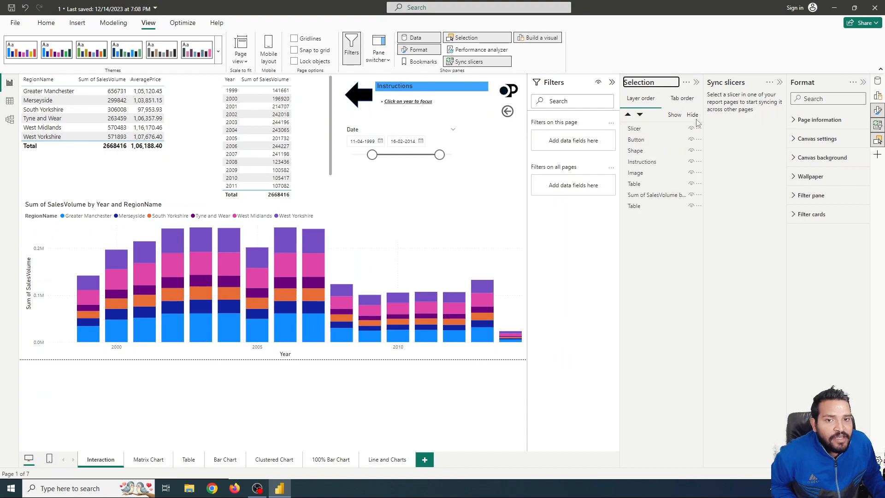
Select the Date slicer on the Interaction page and the matrix on the Matrix Chart page to examine their entries in the layer order.
click(470, 187)
click(458, 188)
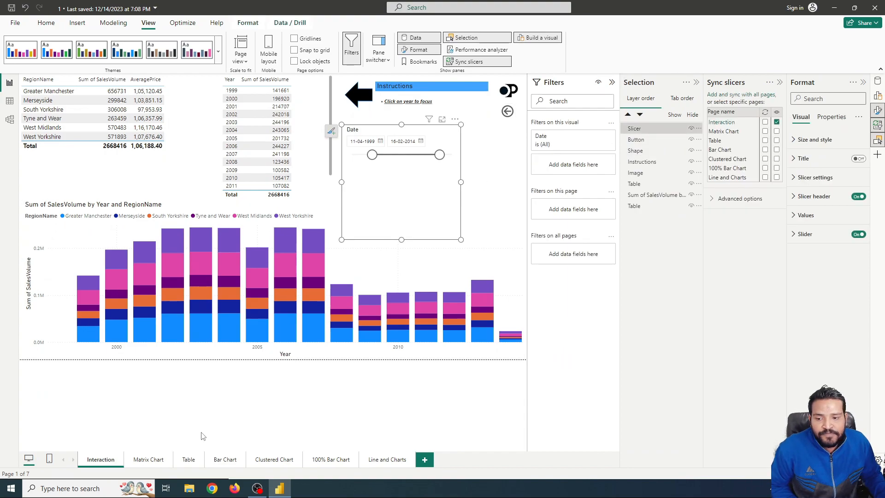
click(139, 462)
click(354, 168)
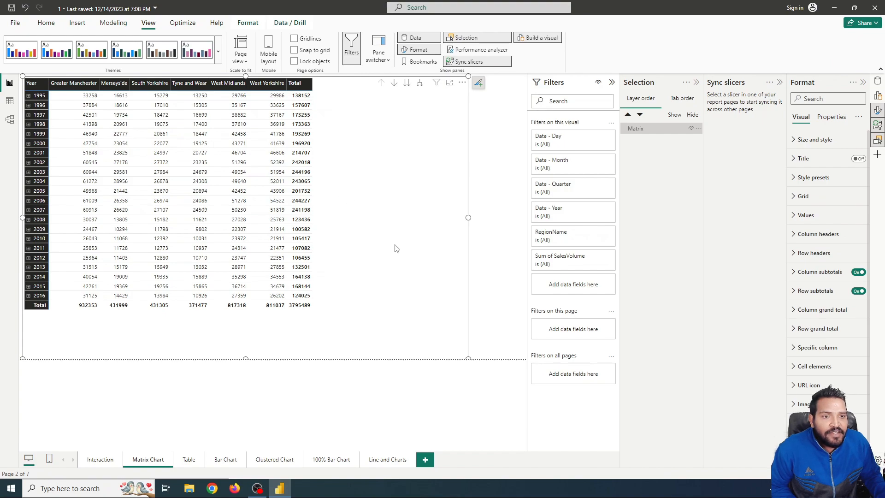
click(100, 459)
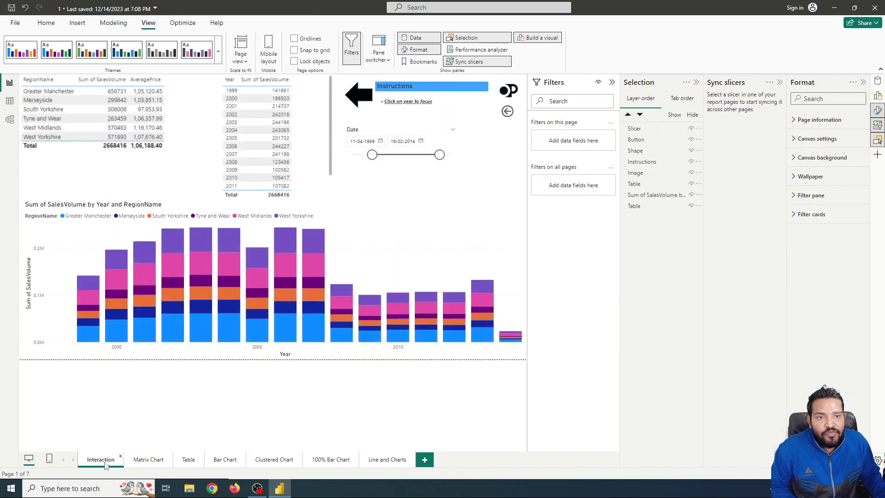
click(395, 180)
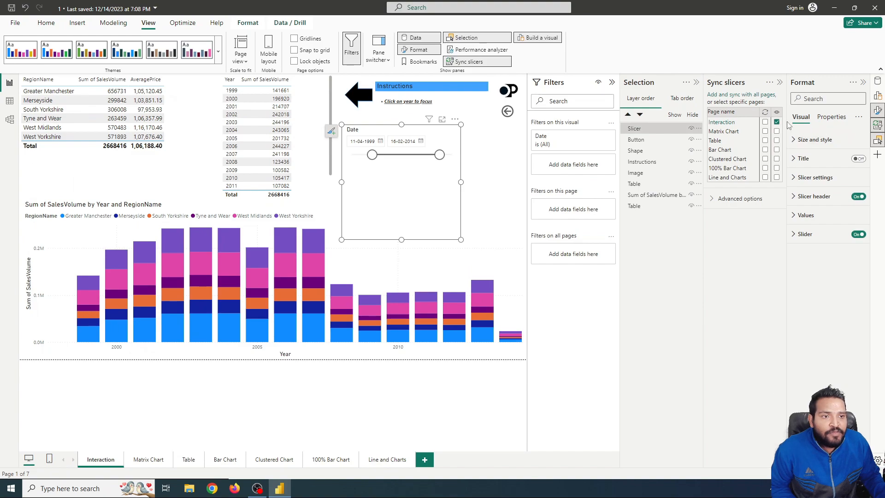
Hide the Date slicer on the Matrix Chart page, show it again and reselect it.
click(147, 460)
click(443, 208)
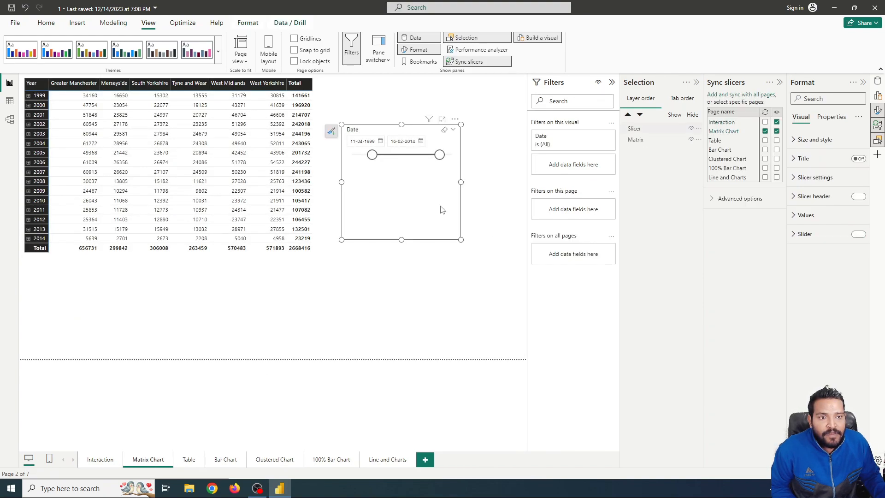
click(690, 129)
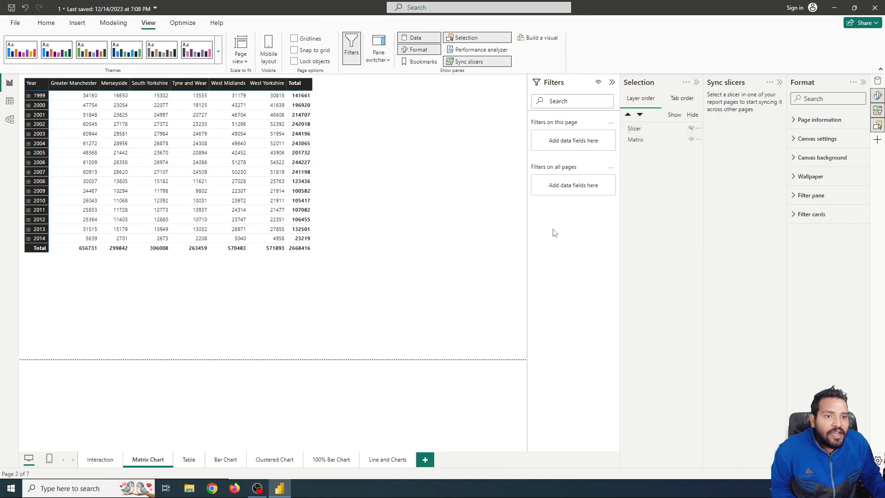
click(691, 129)
click(432, 196)
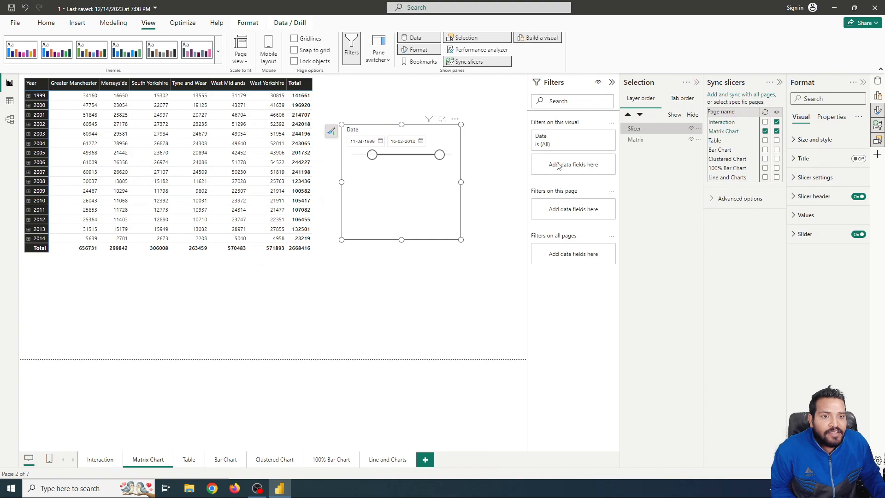
Widen the Matrix Chart page's Date slicer to 28-10-1995 through 01-12-2016, then hide the slicer and show it again.
drag(372, 154, 357, 155)
drag(439, 154, 452, 155)
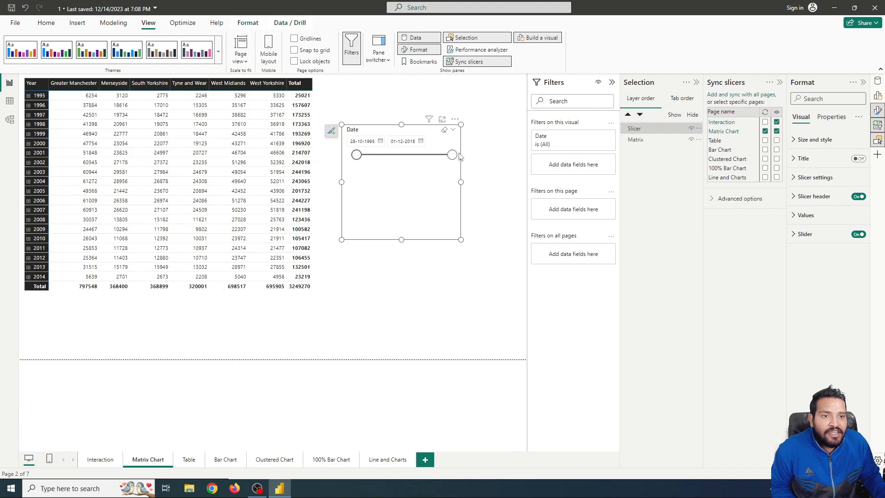
click(690, 129)
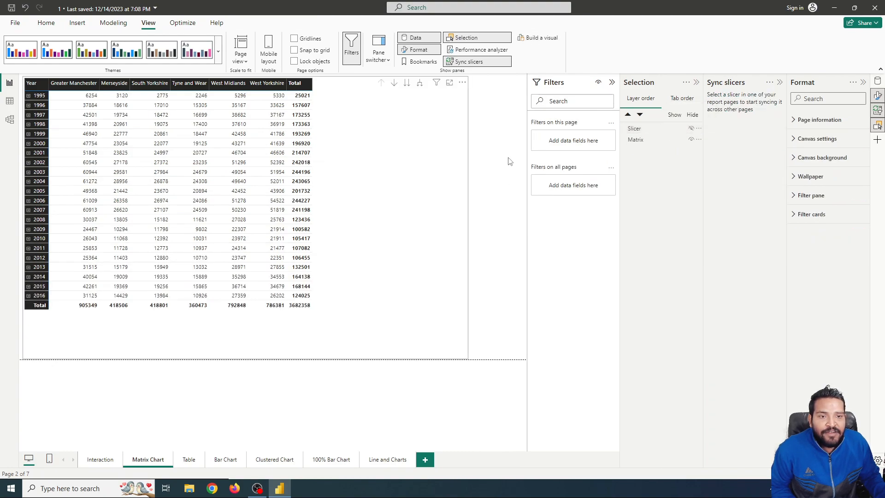
click(691, 129)
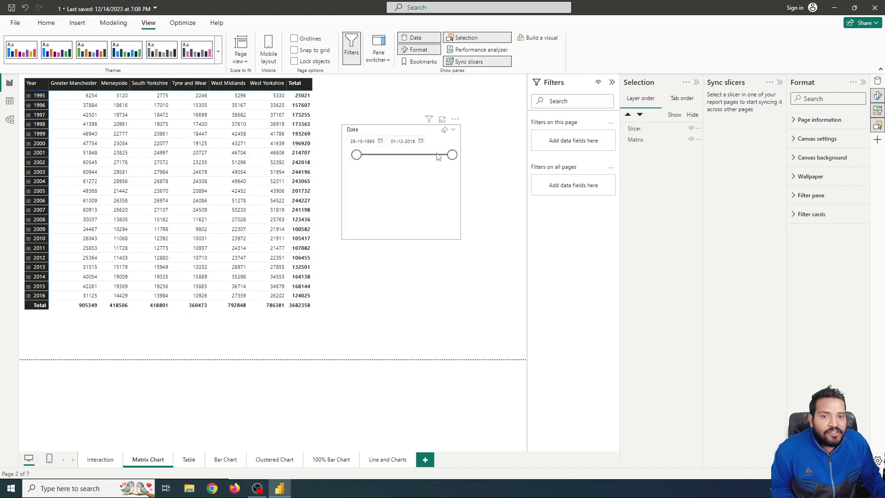
Narrow the Matrix Chart page's date range to 29-08-1998 through 19-10-2005 and hide the Date slicer.
click(396, 158)
drag(410, 157, 328, 156)
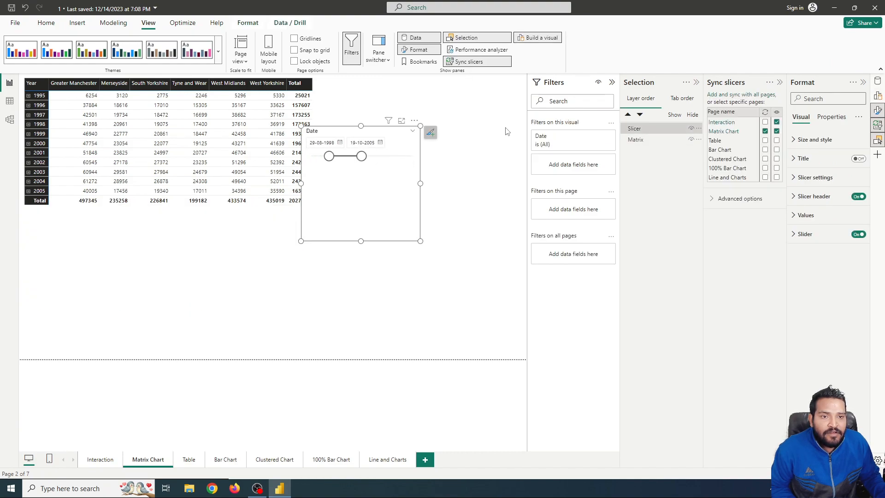
click(691, 129)
click(360, 167)
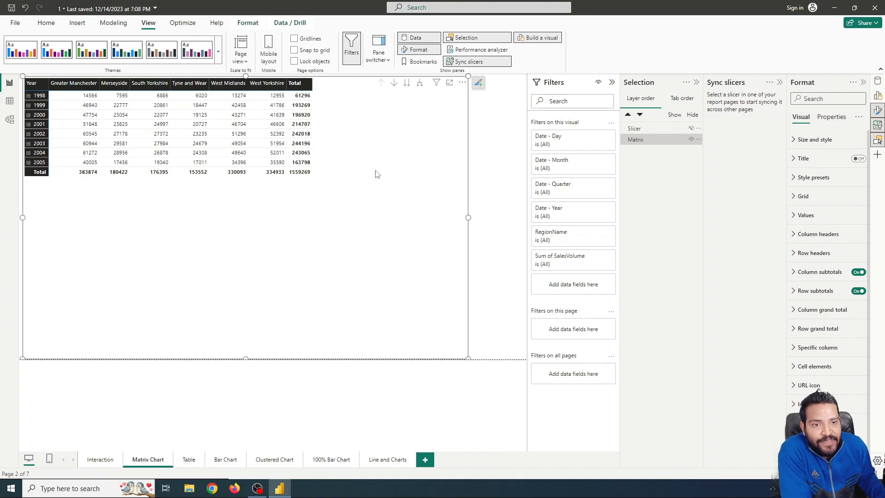
Set the Interaction page's Date slicer to the full range from 01-01-1995 to 01-12-2016.
click(106, 457)
drag(372, 154, 352, 154)
drag(439, 155, 464, 159)
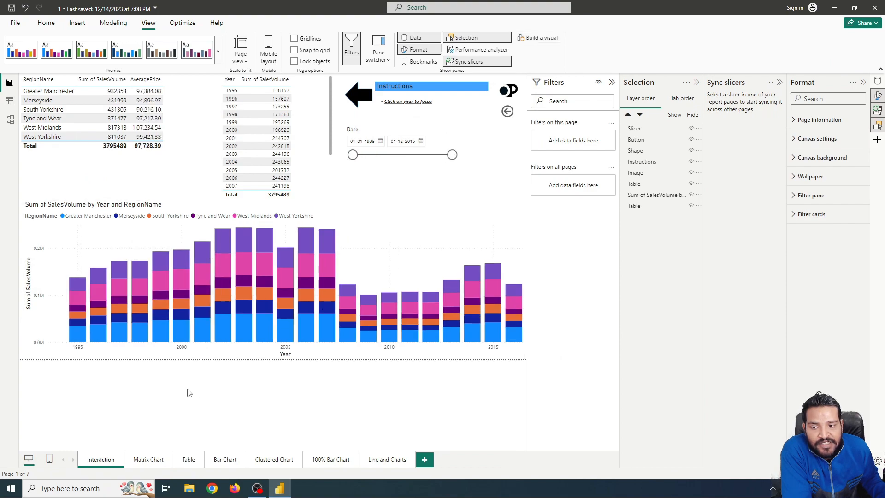
Compare the years listed on the Matrix Chart page with those on the Interaction page, ending on Matrix Chart.
click(149, 459)
click(105, 464)
click(149, 460)
click(108, 460)
click(149, 461)
click(108, 461)
click(146, 460)
click(110, 461)
click(148, 460)
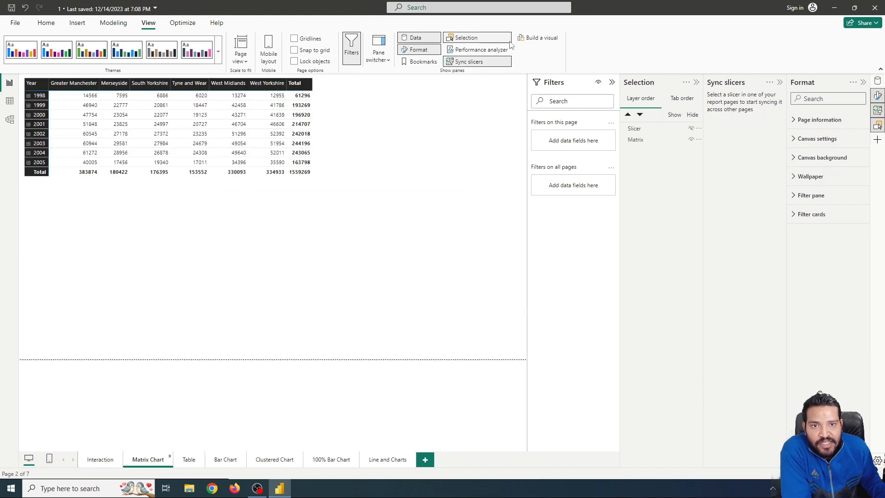
View the Matrix Chart page's tab order and layer order in the Selection list.
click(466, 38)
click(466, 37)
click(674, 99)
click(643, 99)
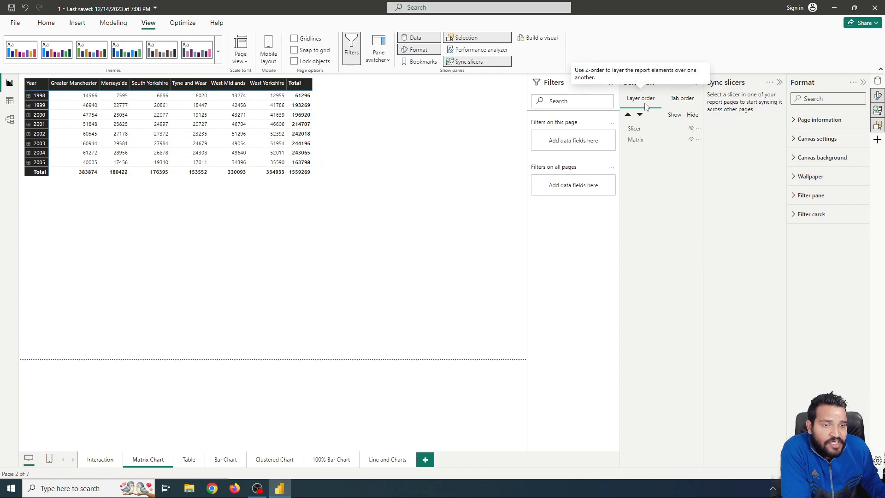
Show the Date slicer on the Matrix Chart page, move it beside the matrix and widen its range to 01-01-1995 through 01-12-2016.
click(692, 129)
drag(369, 133, 519, 159)
drag(435, 157, 402, 166)
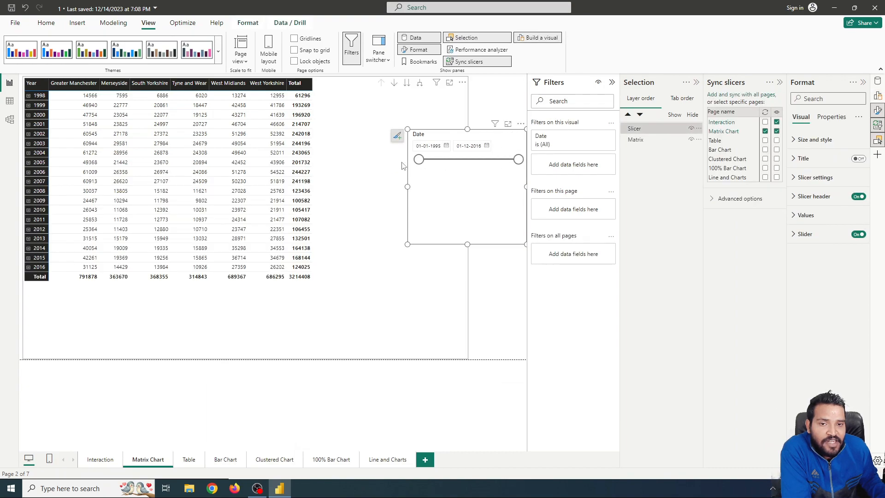
click(385, 229)
click(497, 192)
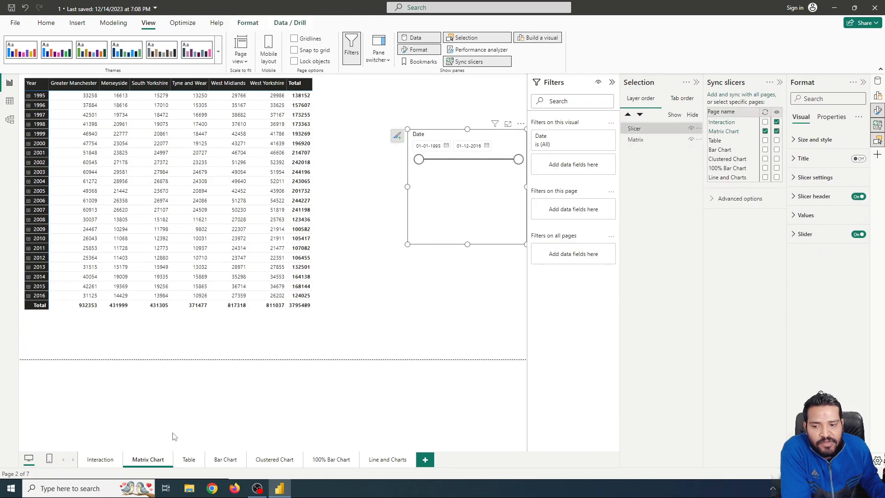
On the Interaction page, reduce the Date slicer's height so its frame ends just below the range handles.
click(112, 460)
click(185, 462)
click(139, 462)
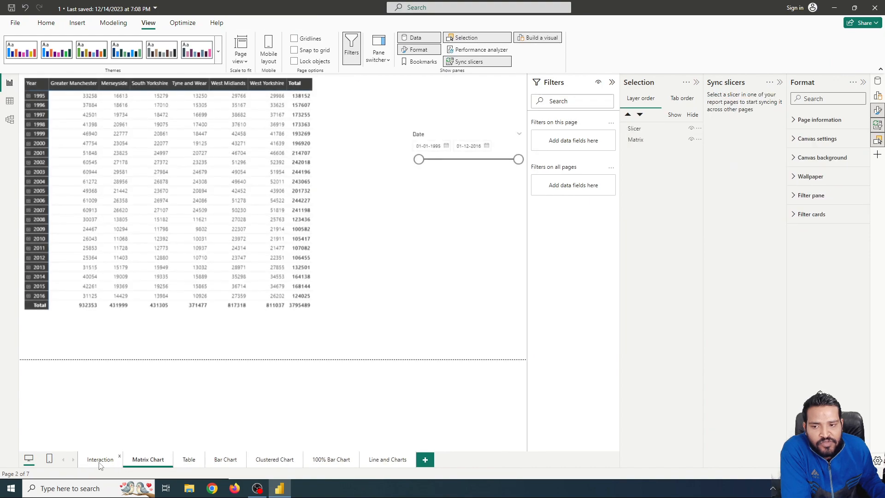
click(100, 462)
click(361, 192)
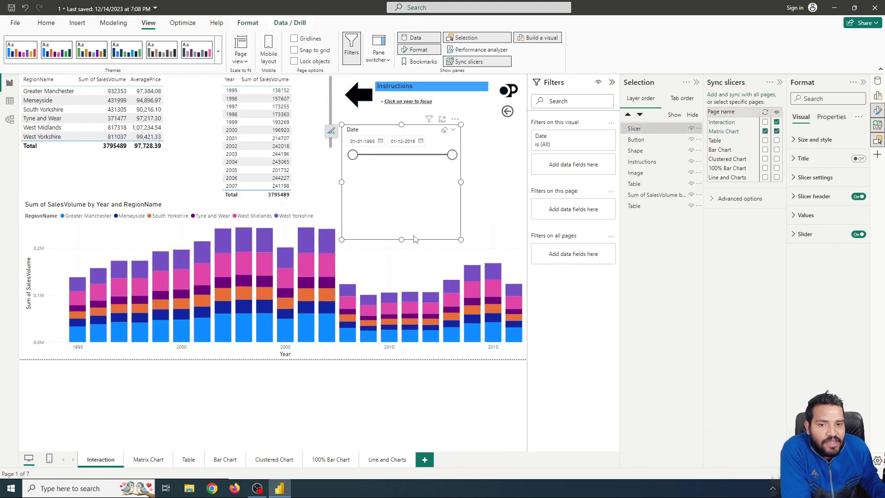
drag(402, 239, 405, 175)
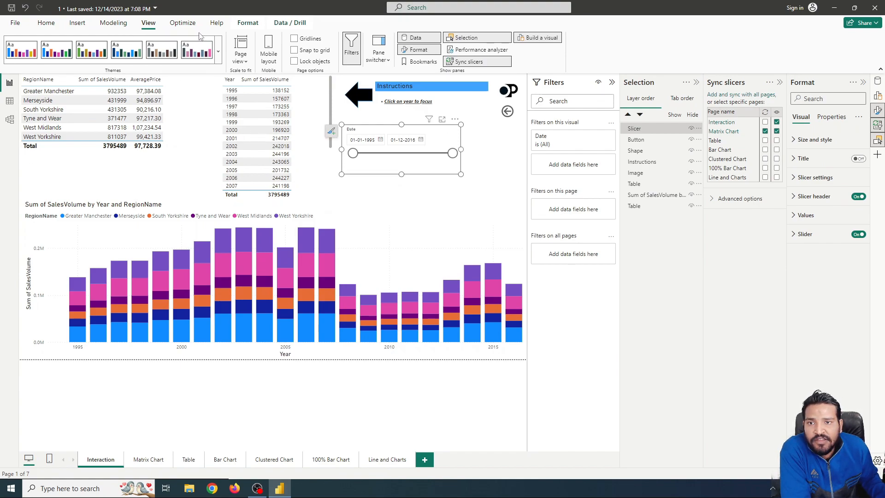
click(412, 188)
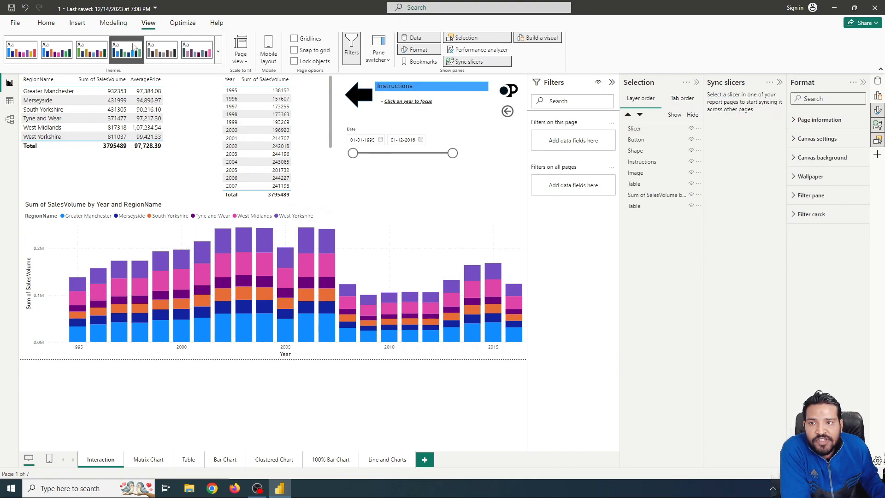
Insert a new slicer on the Interaction page and place it below the Date slicer.
click(46, 23)
click(425, 51)
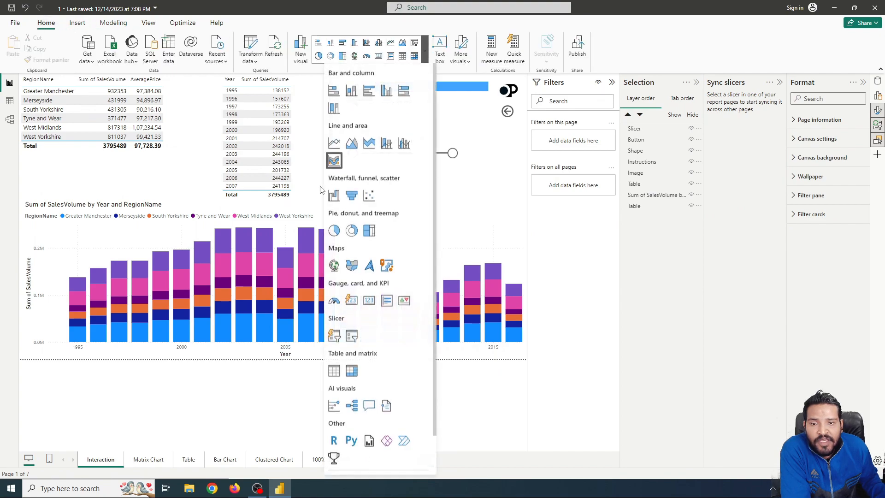
click(351, 335)
drag(118, 134, 440, 195)
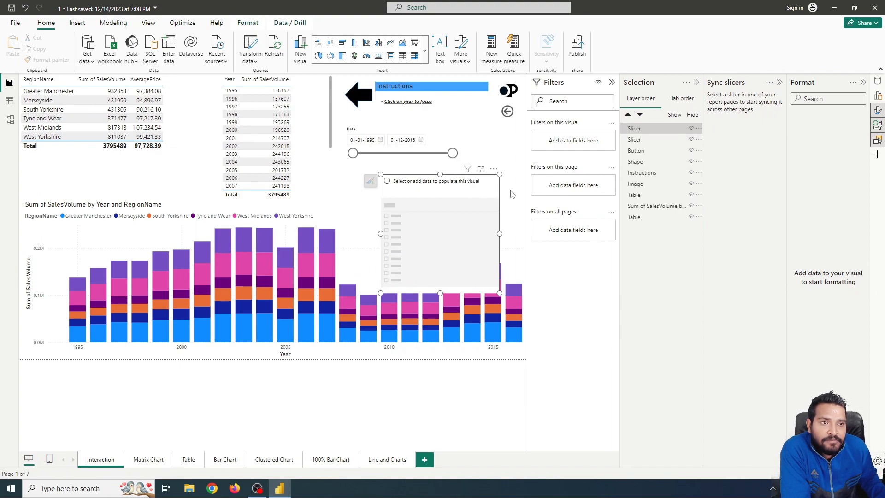
Assign the RegionName field to the new slicer.
click(853, 82)
click(847, 114)
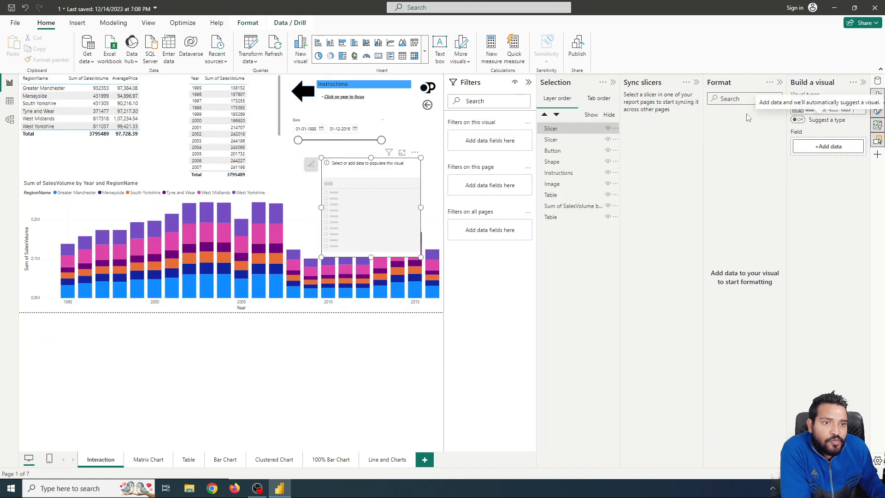
click(825, 146)
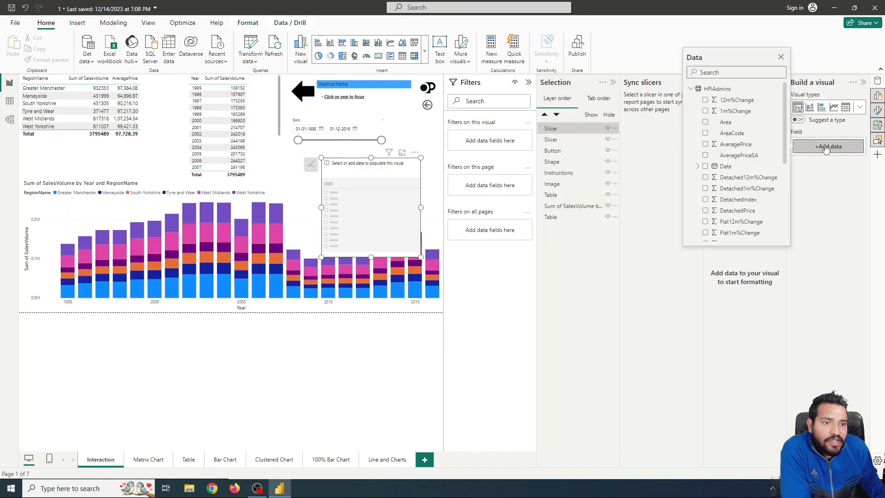
scroll(744, 154, down, 5)
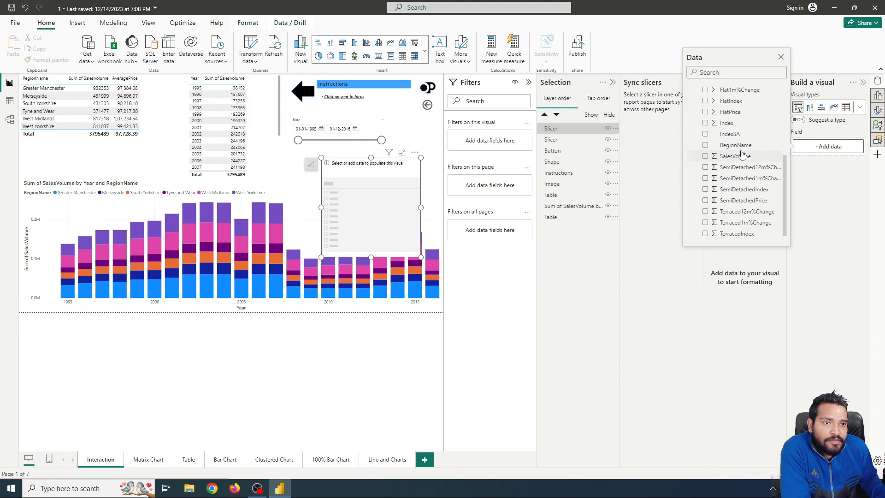
click(705, 145)
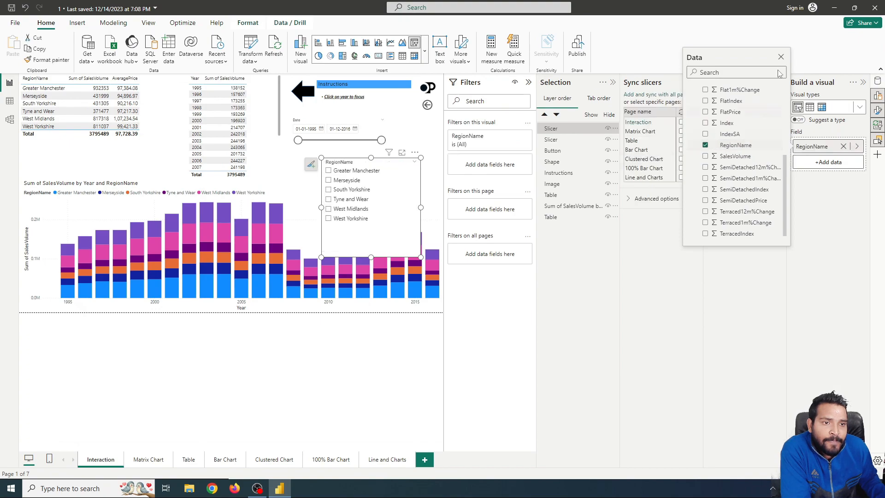
click(780, 56)
Move the RegionName slicer down over the column chart and filter the page to Greater Manchester.
drag(390, 166, 385, 220)
click(324, 225)
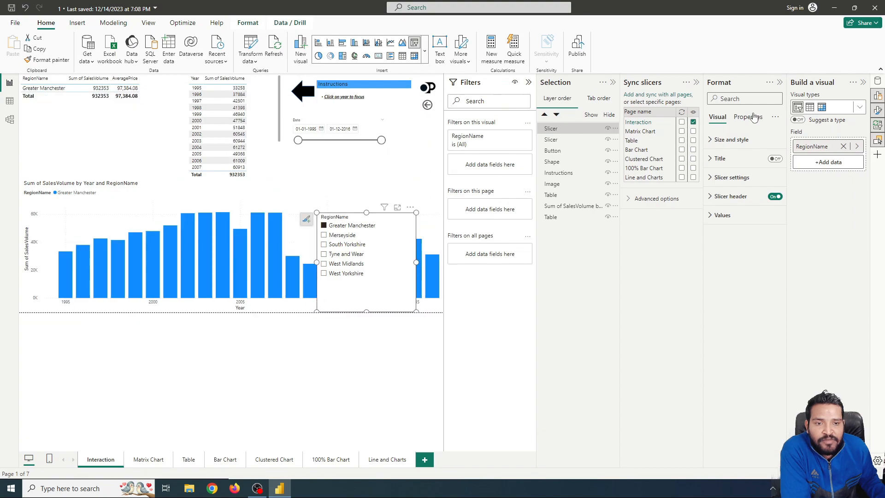
Close the Build a visual, Format and Sync slicers panes to give the report more room.
click(863, 82)
click(863, 82)
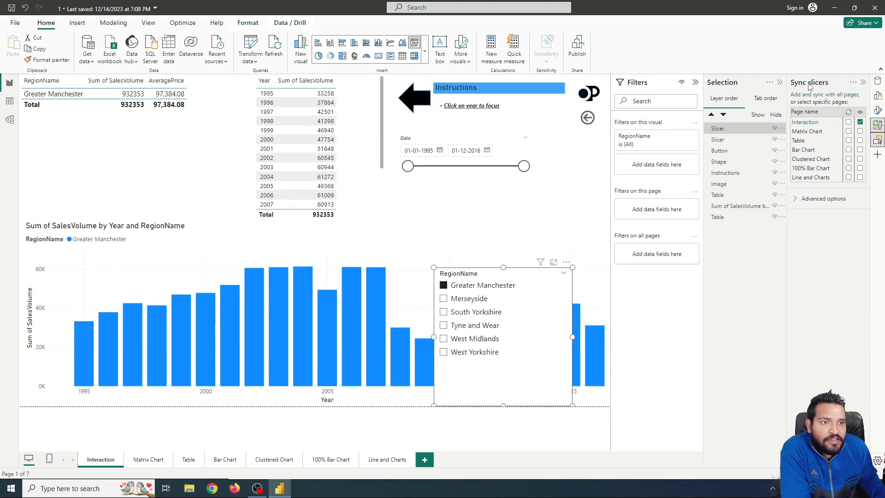
click(862, 82)
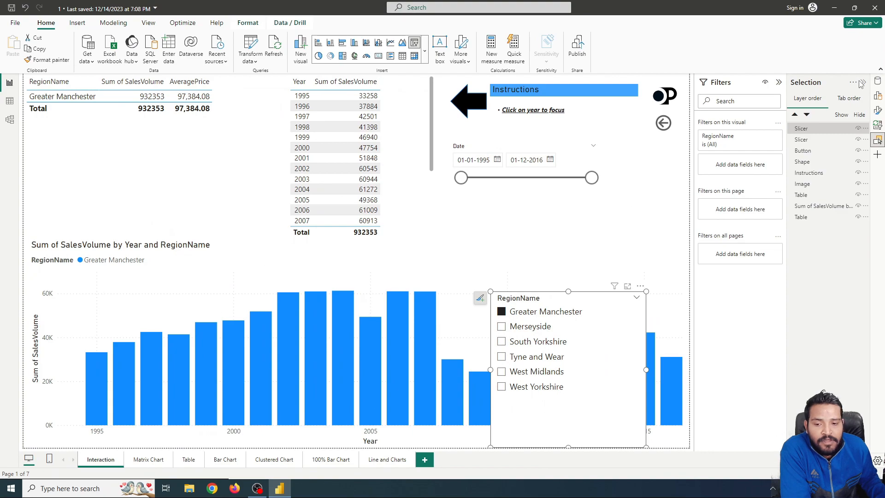
Filter the page by Merseyside, South Yorkshire, Tyne and Wear and West Midlands in turn, then return to Greater Manchester.
click(532, 327)
click(528, 342)
click(530, 357)
click(536, 372)
click(535, 357)
click(535, 342)
click(532, 326)
click(534, 311)
Limit the Interaction page's date range to 13-01-2002 through 16-01-2011 and set the region filter to South Yorkshire.
drag(460, 178, 503, 177)
drag(592, 179, 556, 178)
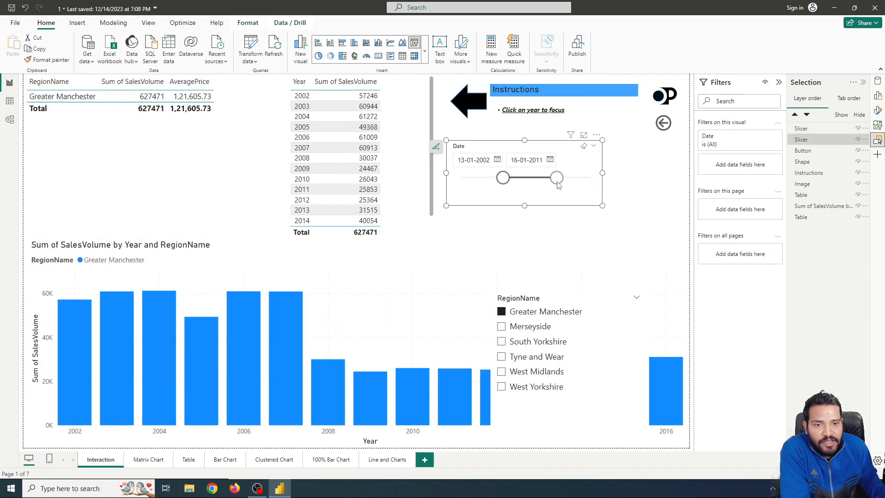
click(534, 342)
click(533, 327)
click(535, 312)
click(535, 341)
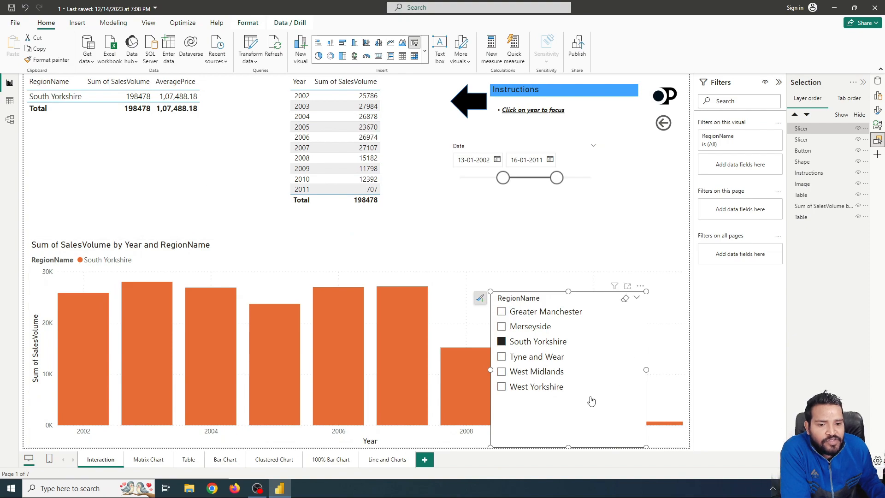
Display the RegionName slicer's style options and selection settings.
click(877, 112)
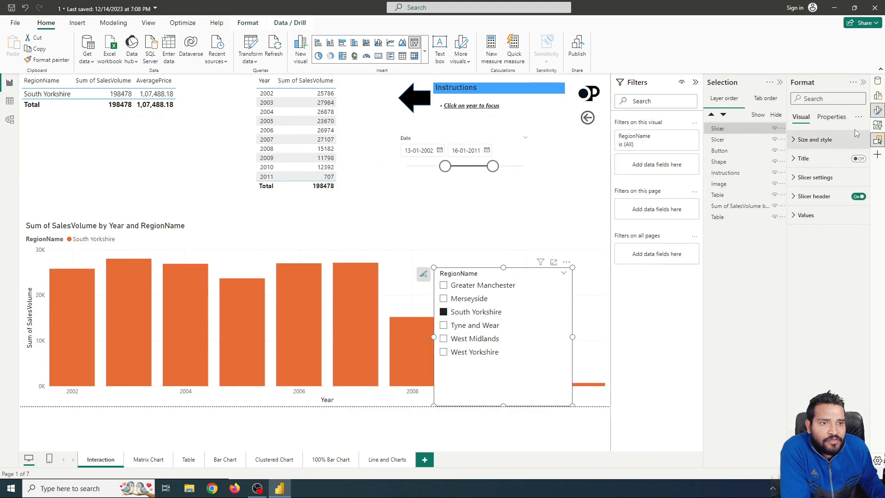
click(795, 179)
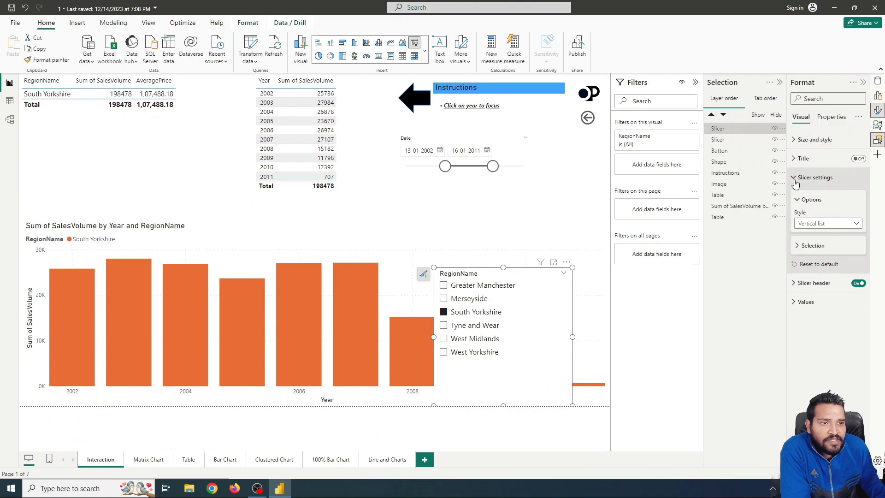
click(803, 245)
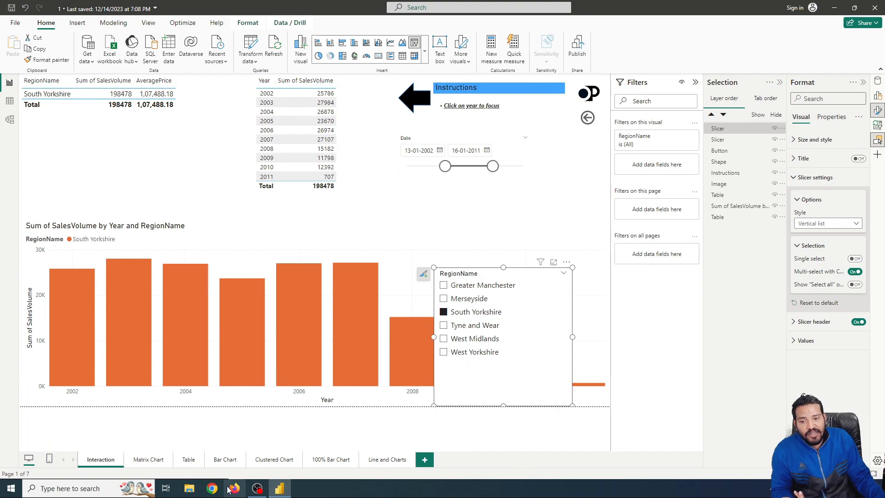
Switch to the Bar Chart page.
click(218, 463)
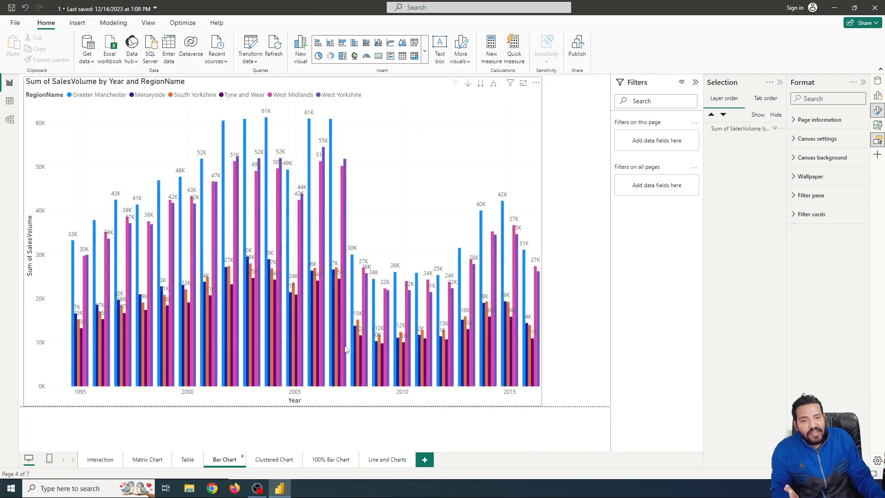